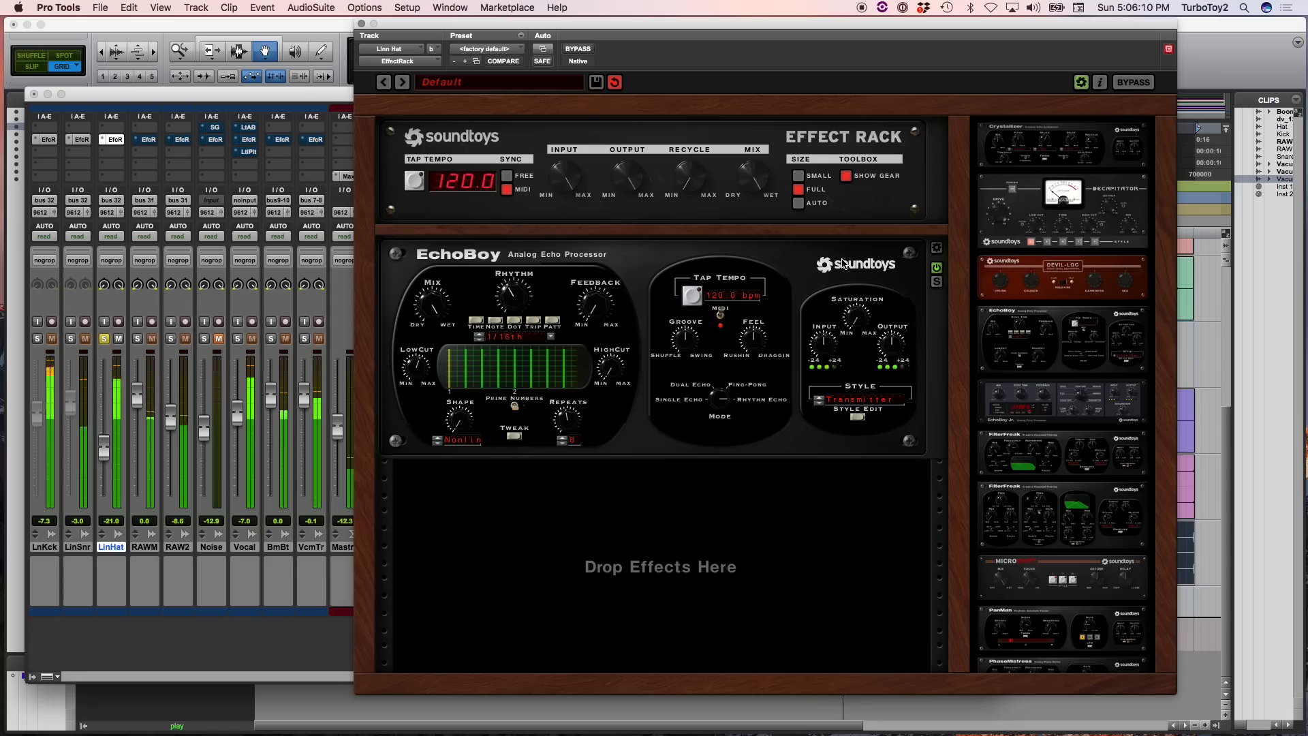
Audition EchoBoy's Master Tape style on the Linn Hat track and return the style to Transmitter
left_click(852, 397)
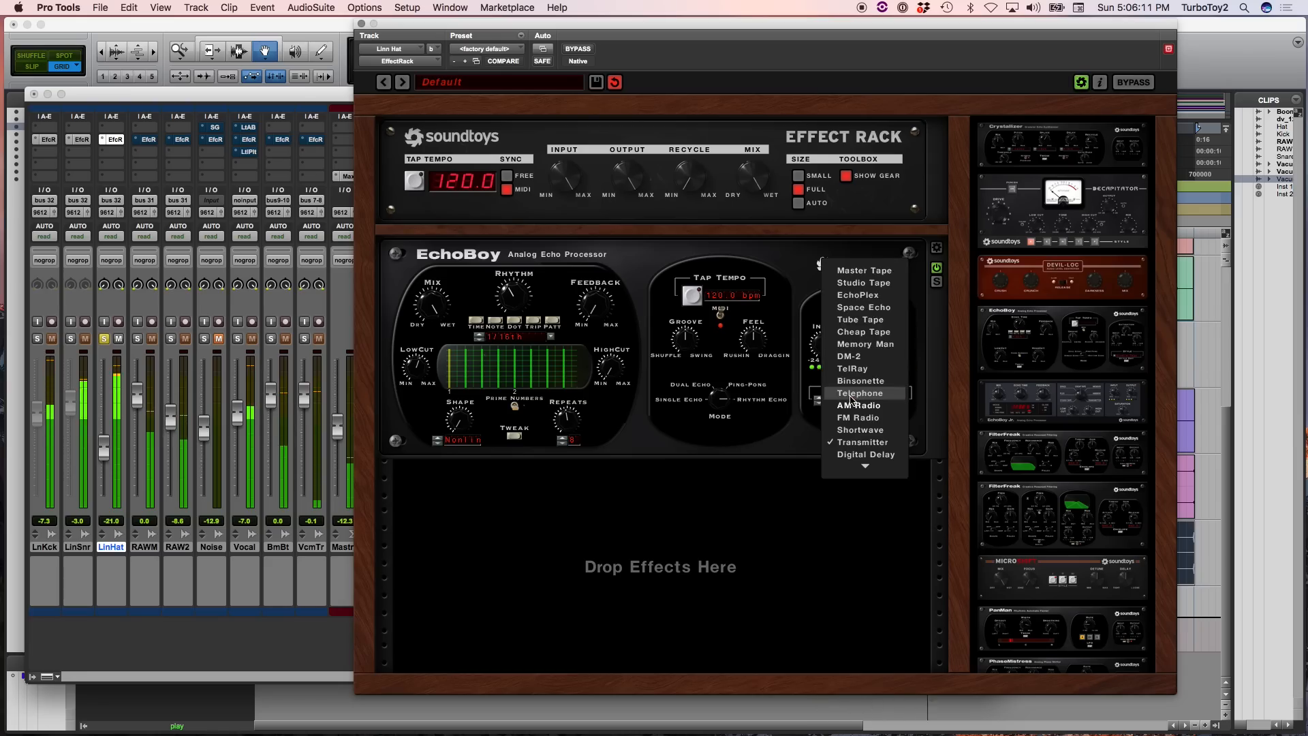
left_click(853, 274)
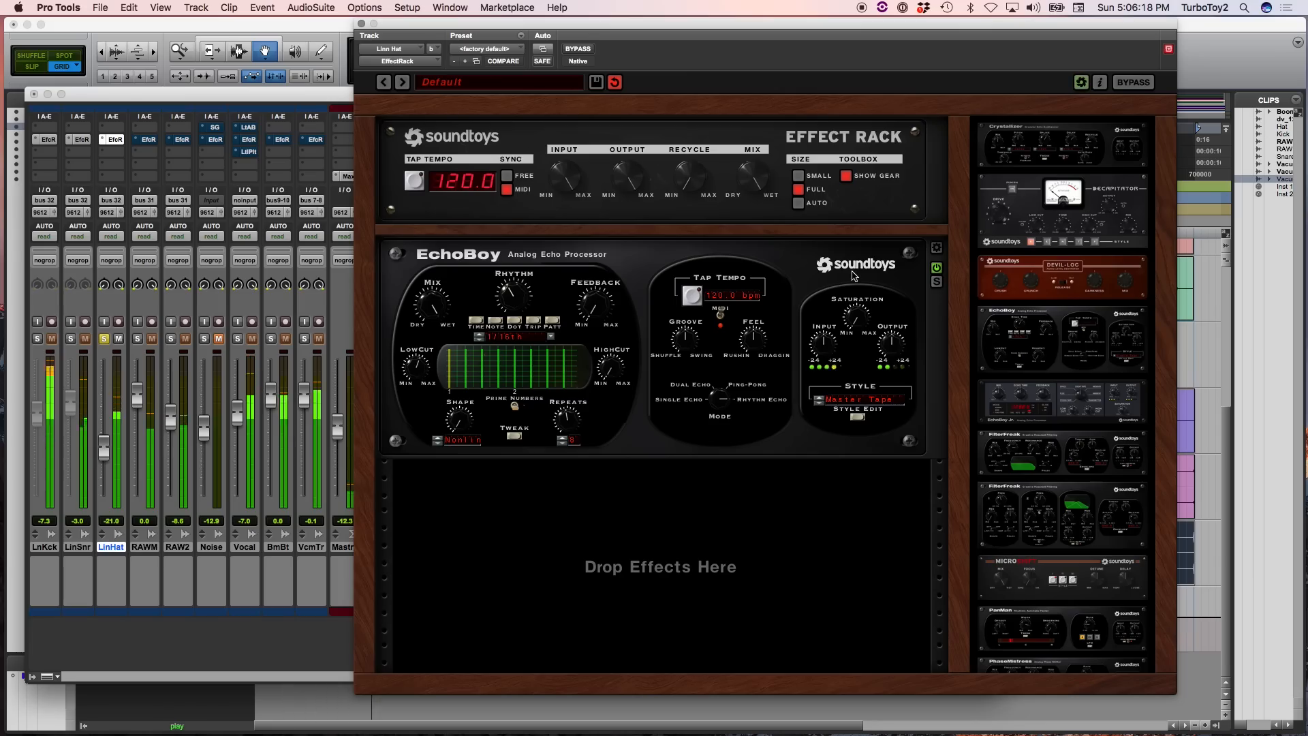
left_click(873, 401)
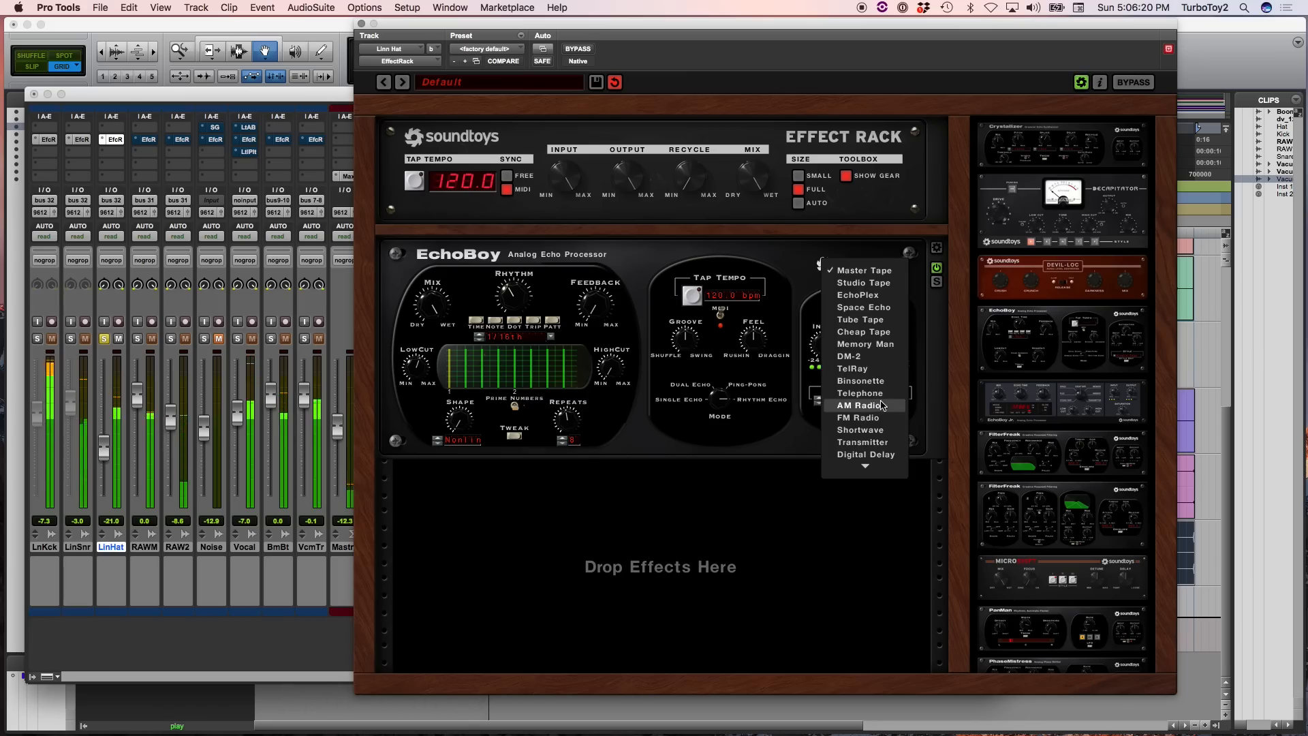
left_click(876, 443)
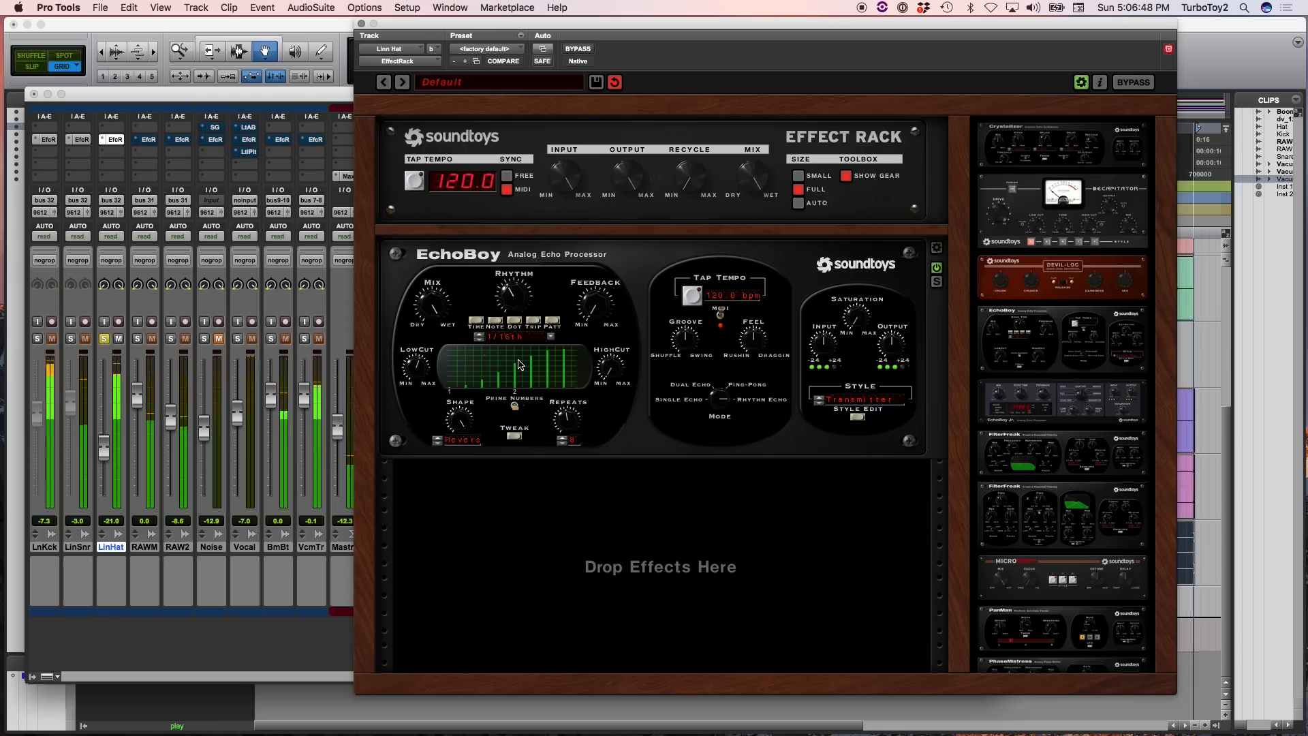
Audition the Decay echo shape in EchoBoy and settle on the Nonlin shape
left_click(437, 441)
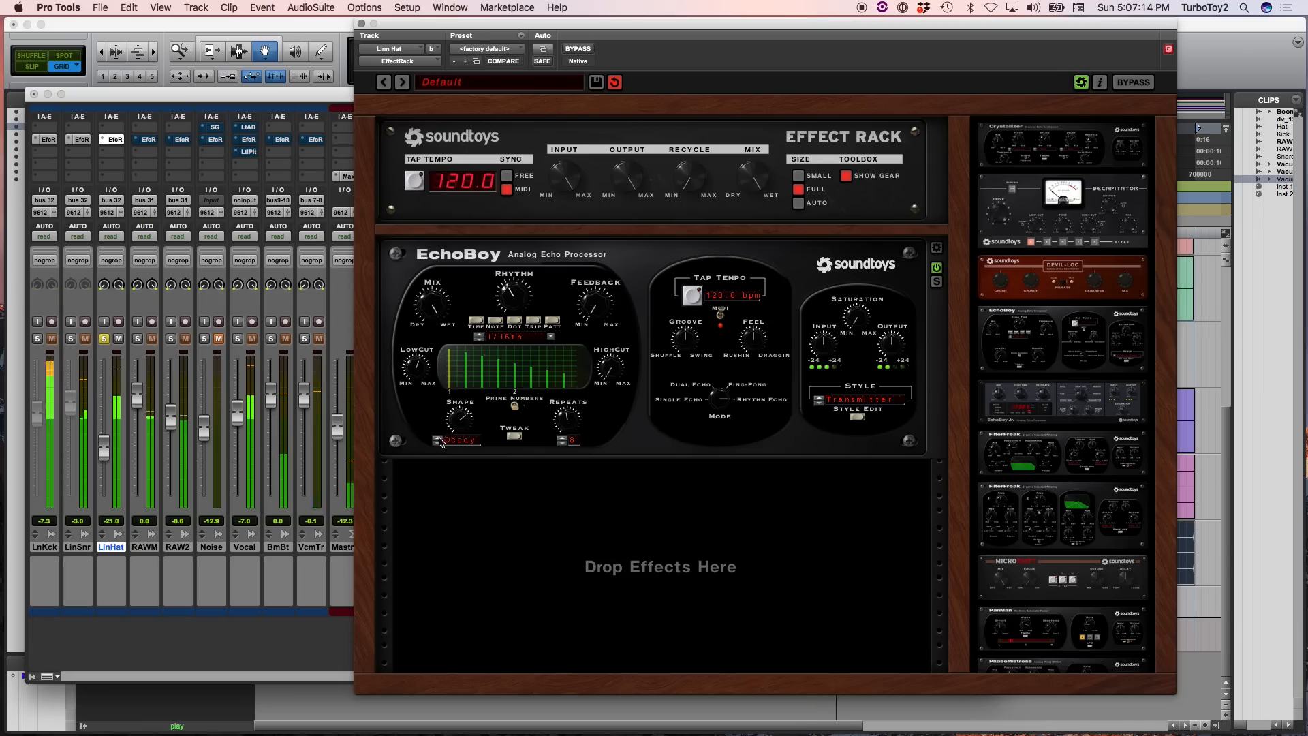
left_click(437, 442)
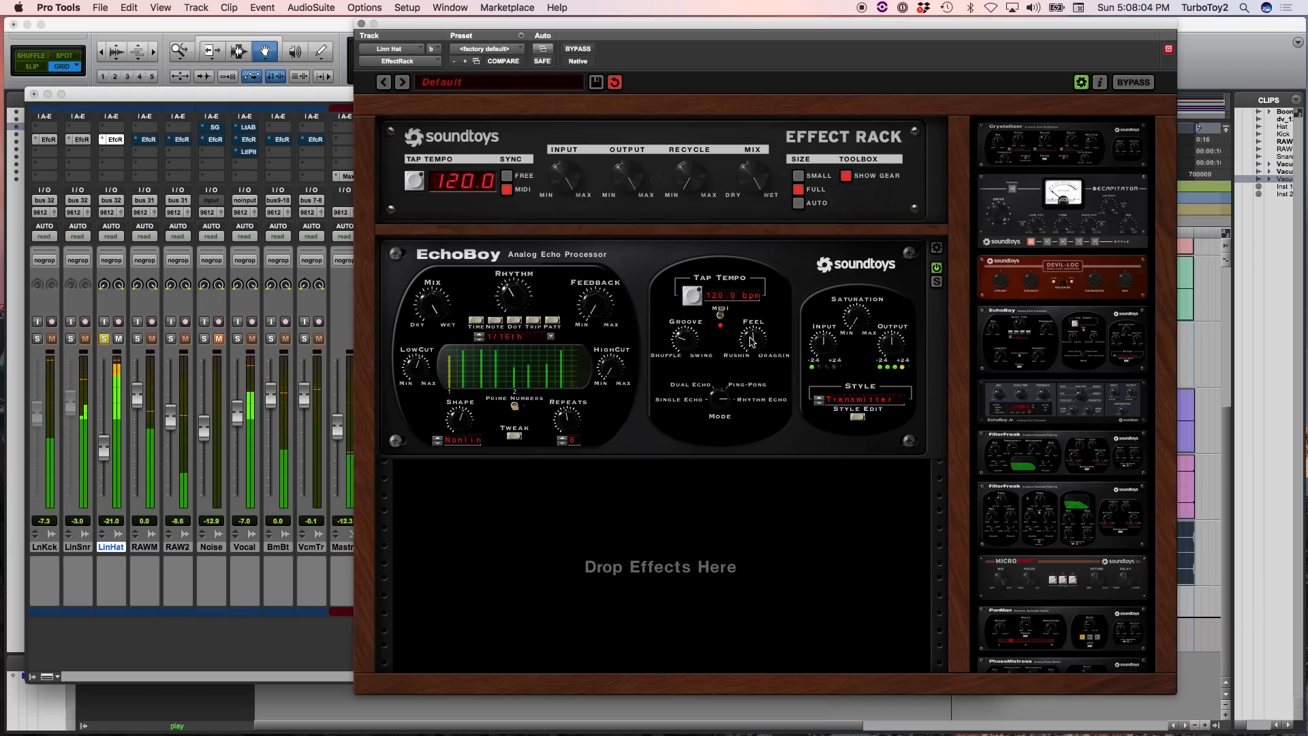
Audition the Tube Tape and TelRay styles in EchoBoy
left_click(847, 407)
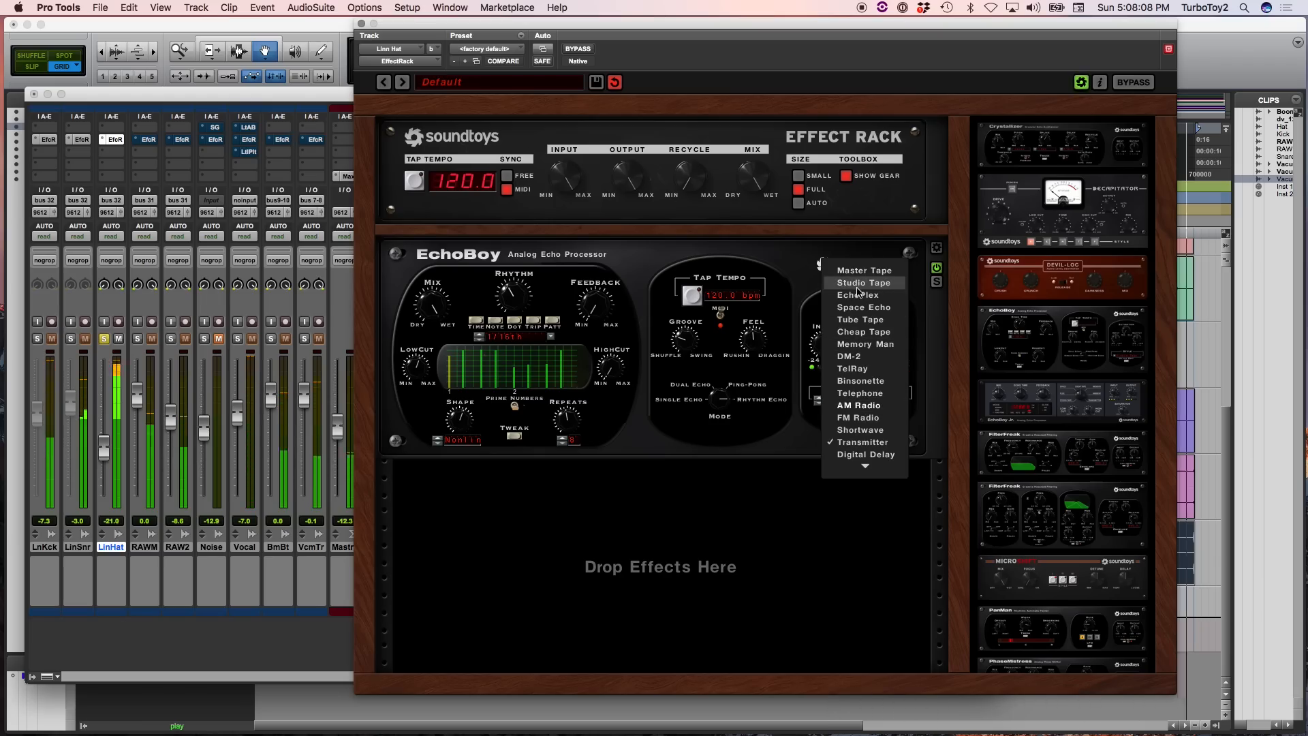
left_click(859, 319)
left_click(864, 401)
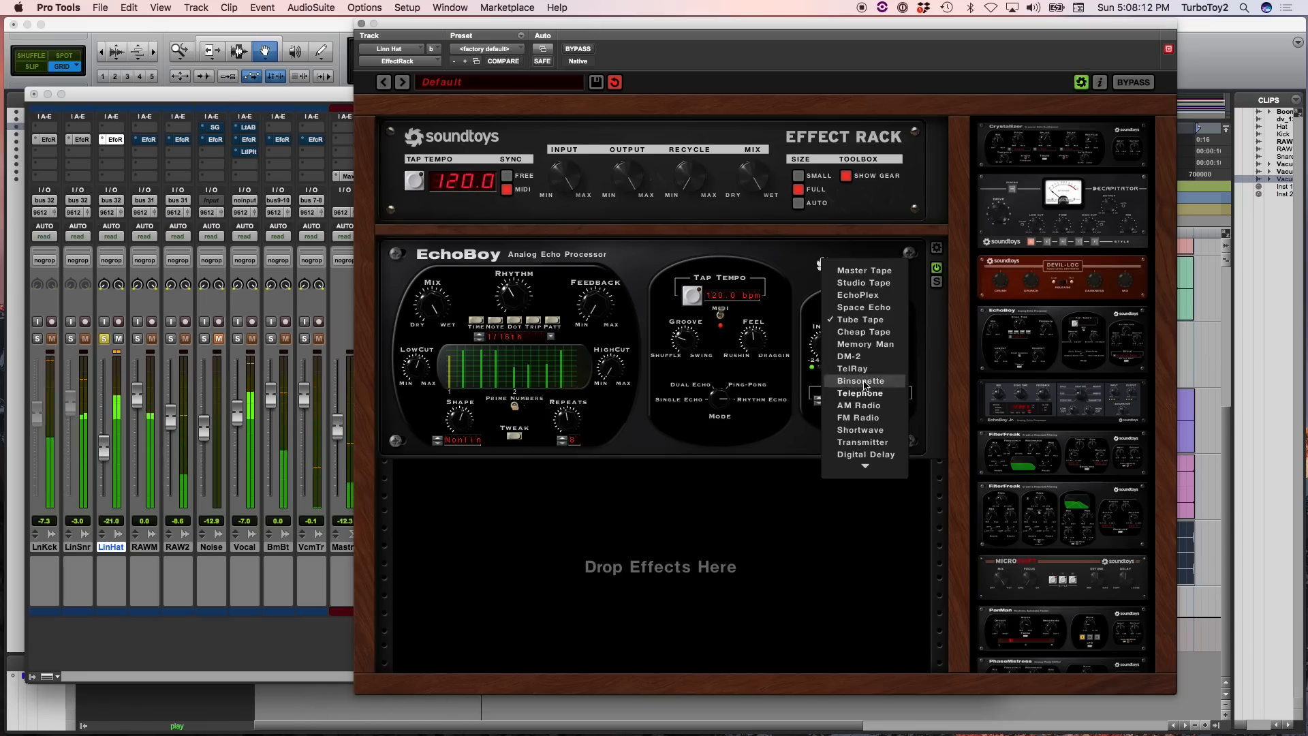
left_click(864, 374)
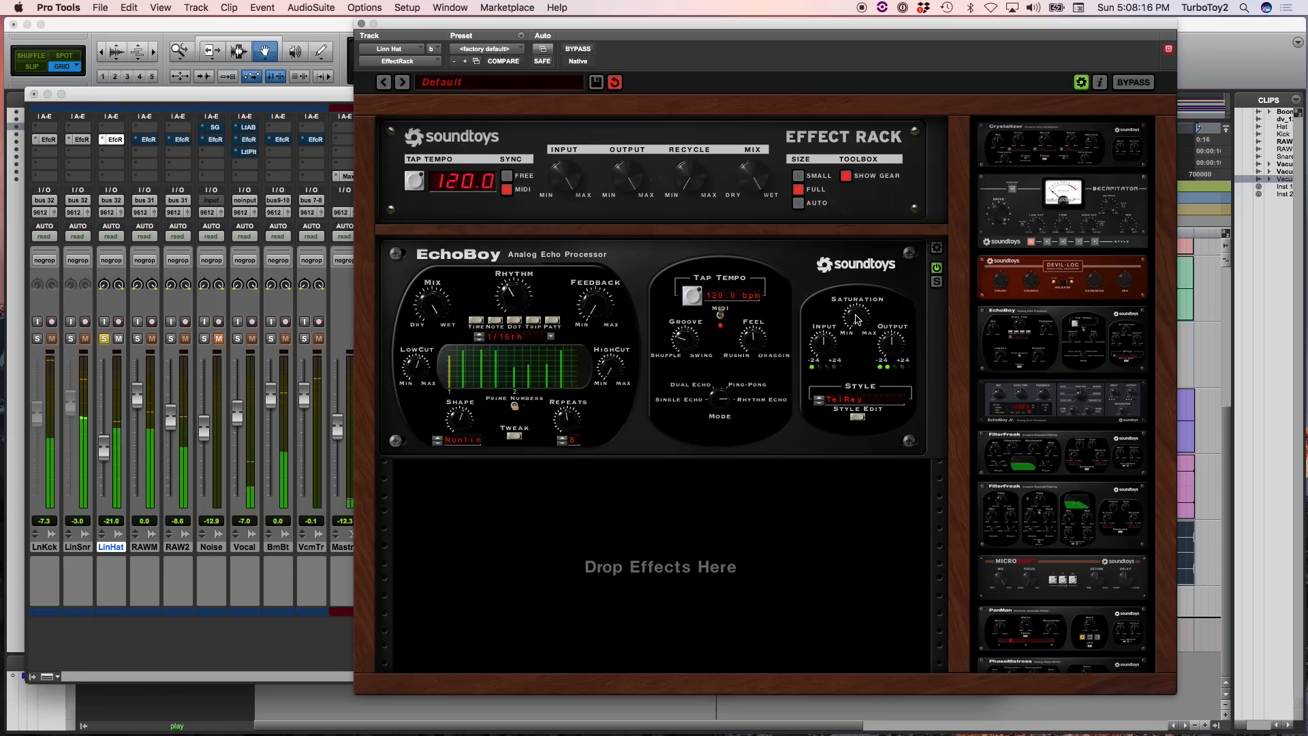
Show EchoBoy's style editing controls, audition FM Radio, return to the Transmitter style and hide the controls
left_click(859, 412)
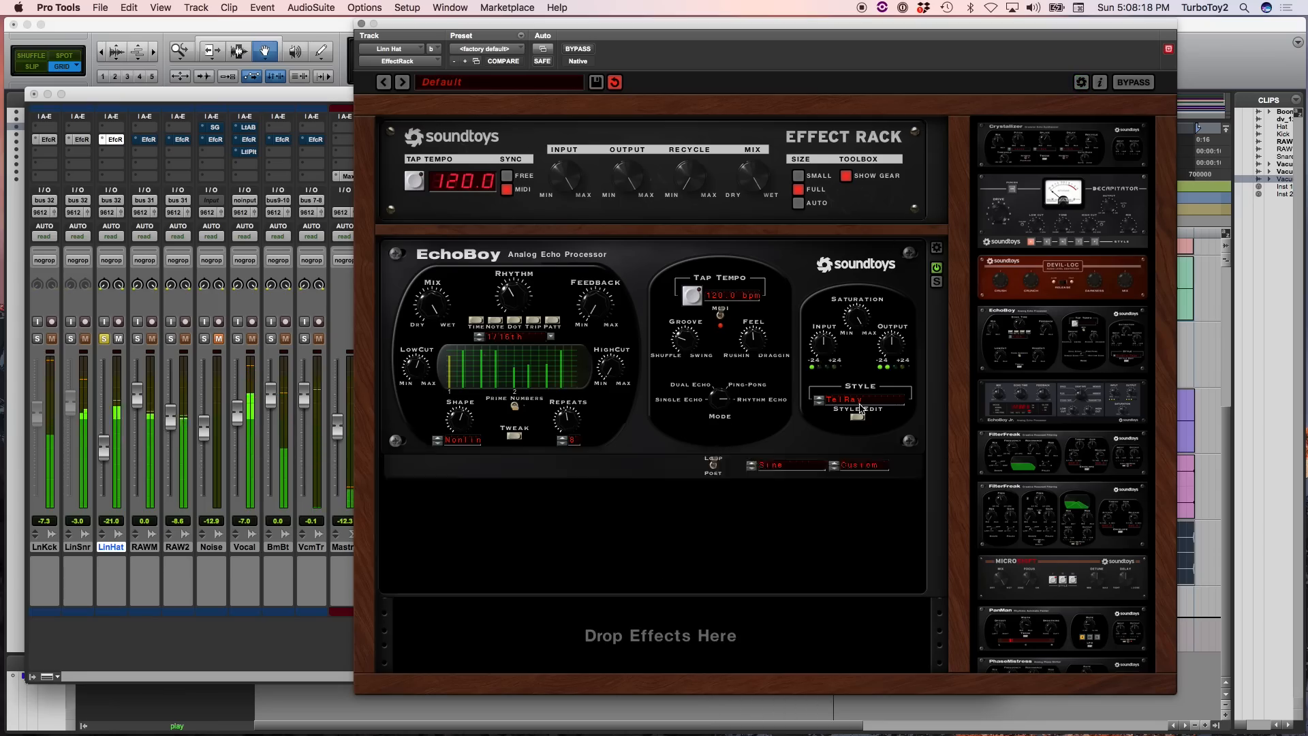
left_click(860, 400)
left_click(859, 418)
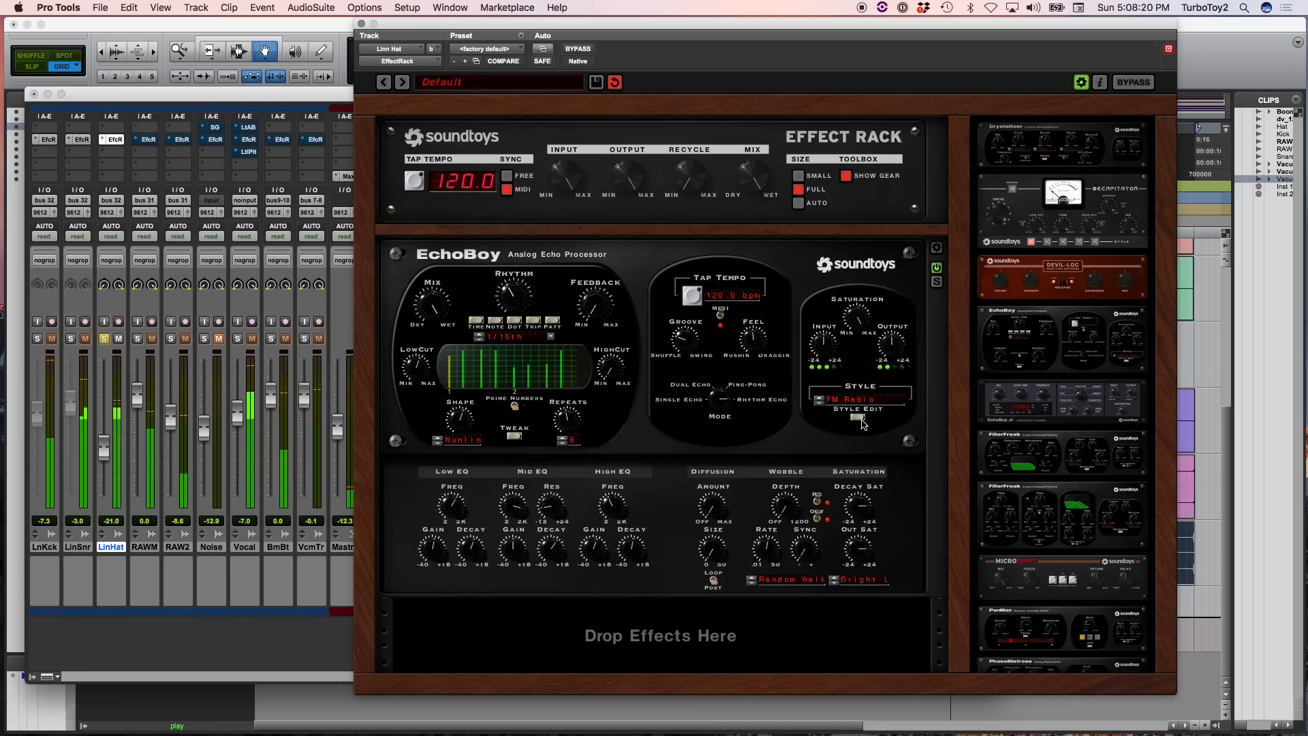
left_click(852, 393)
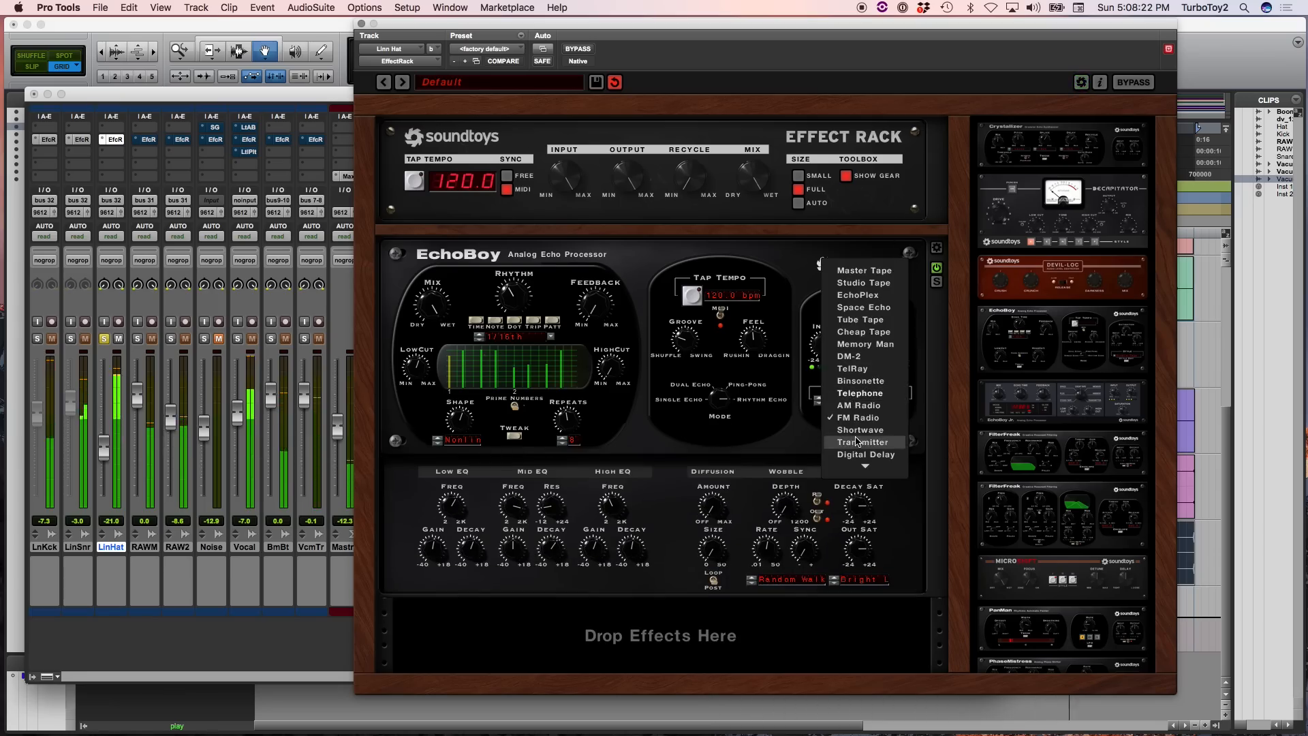
left_click(856, 442)
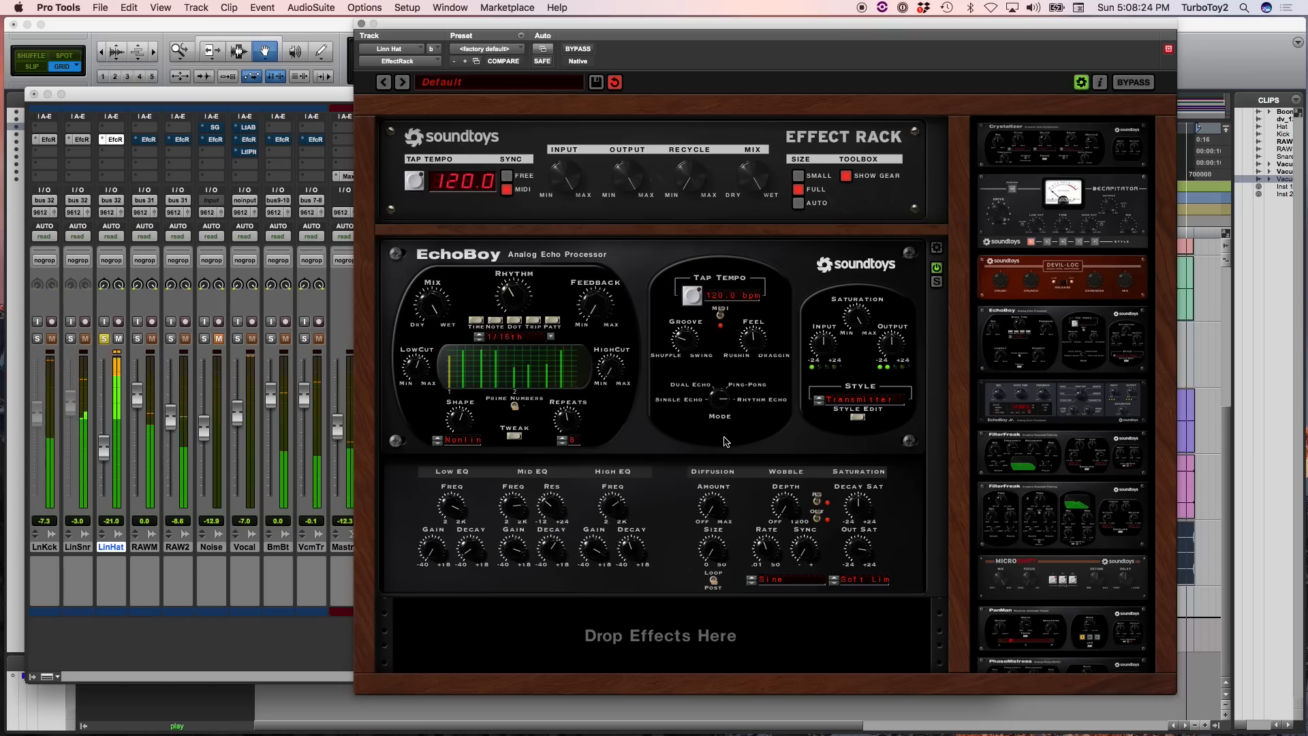
left_click(513, 436)
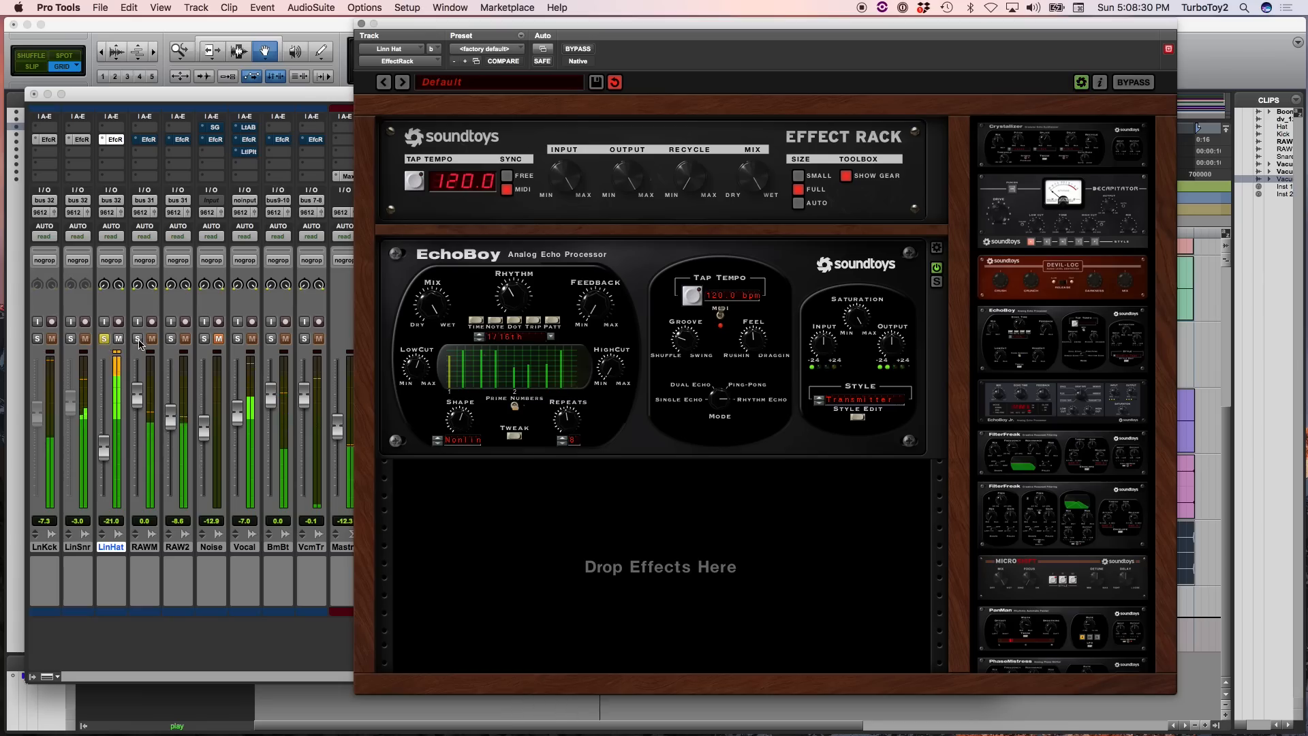
Solo the RAWM track instead of LinHat and open its EffectRack insert
left_click(137, 339)
left_click(106, 339)
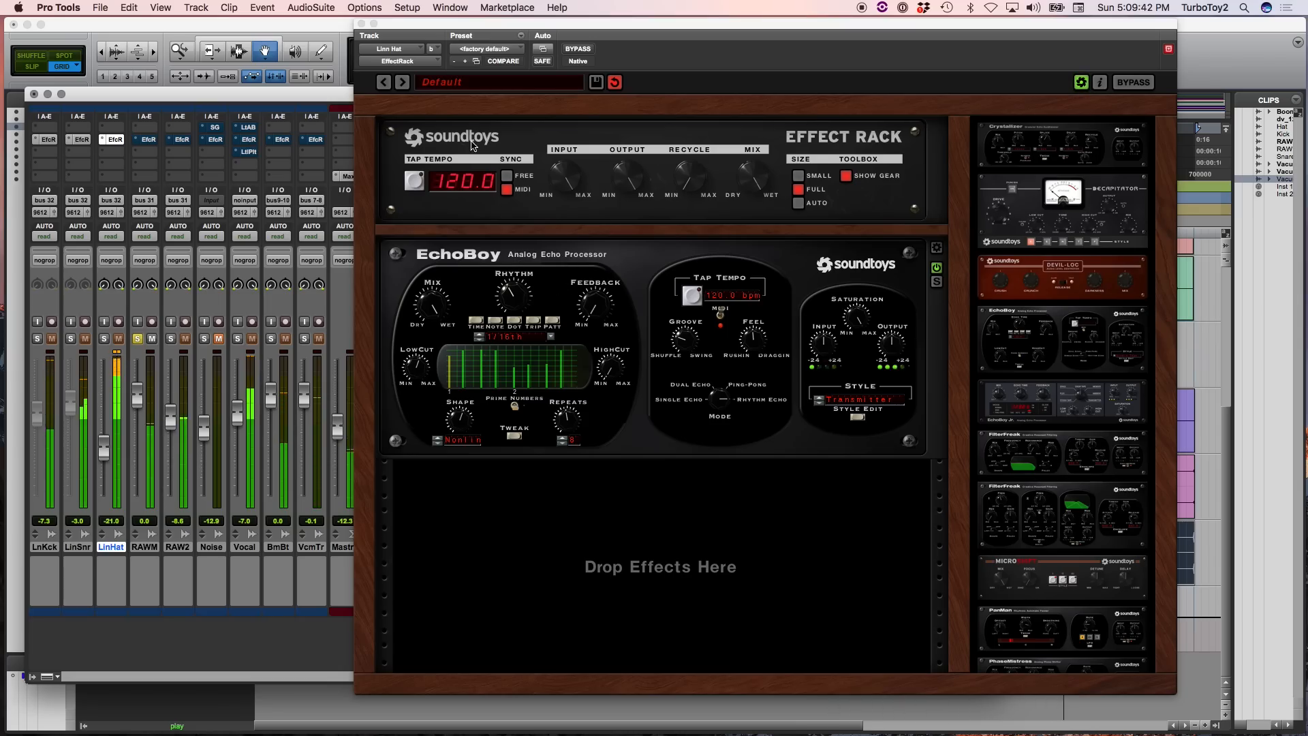
left_click(149, 140)
Compare the RAW Moog Bass EffectRack bypassed and active, leaving it active
scroll(705, 428, "down", 3)
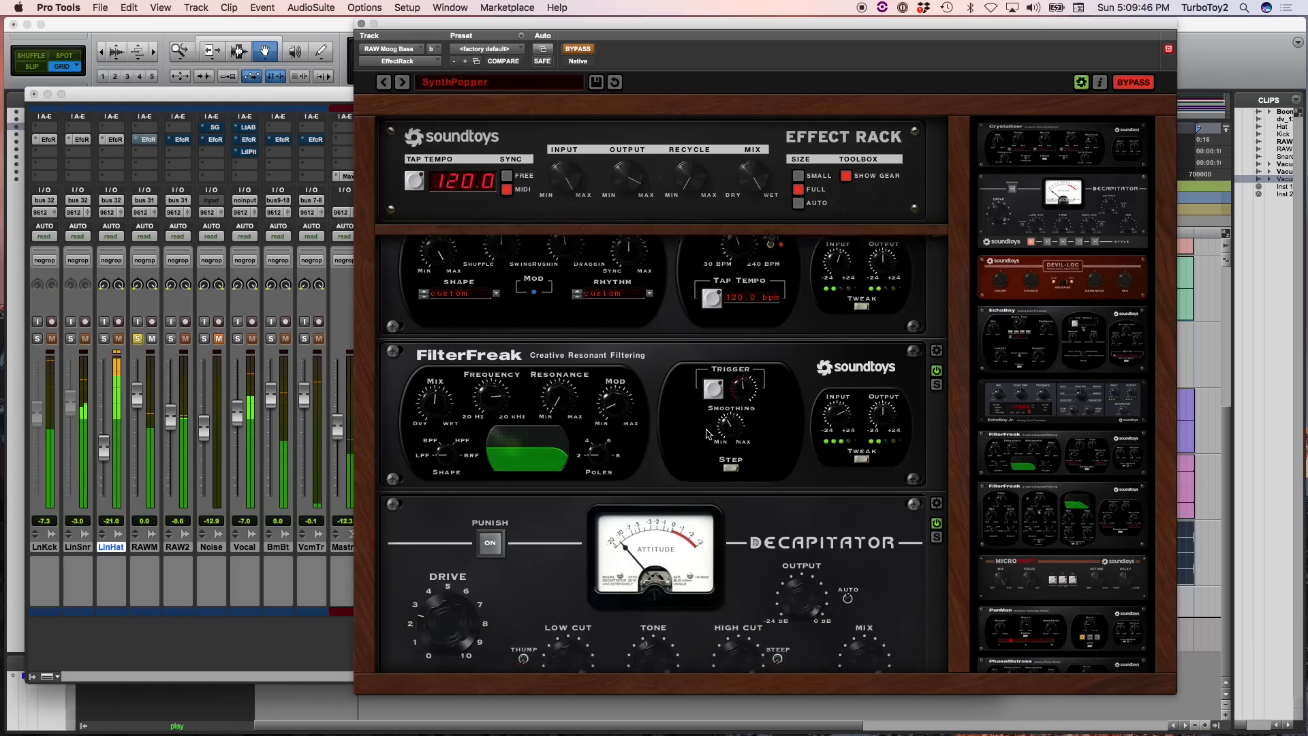
left_click(583, 49)
left_click(582, 49)
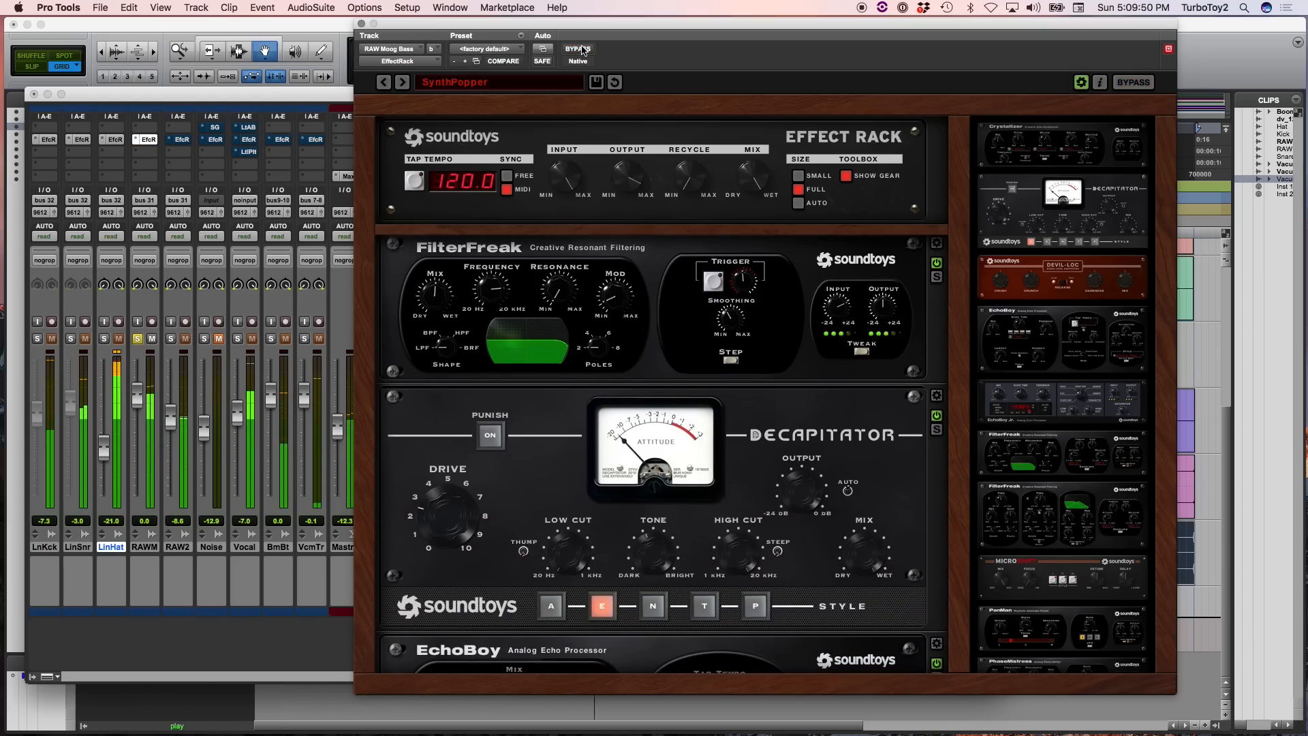
left_click(583, 49)
left_click(583, 49)
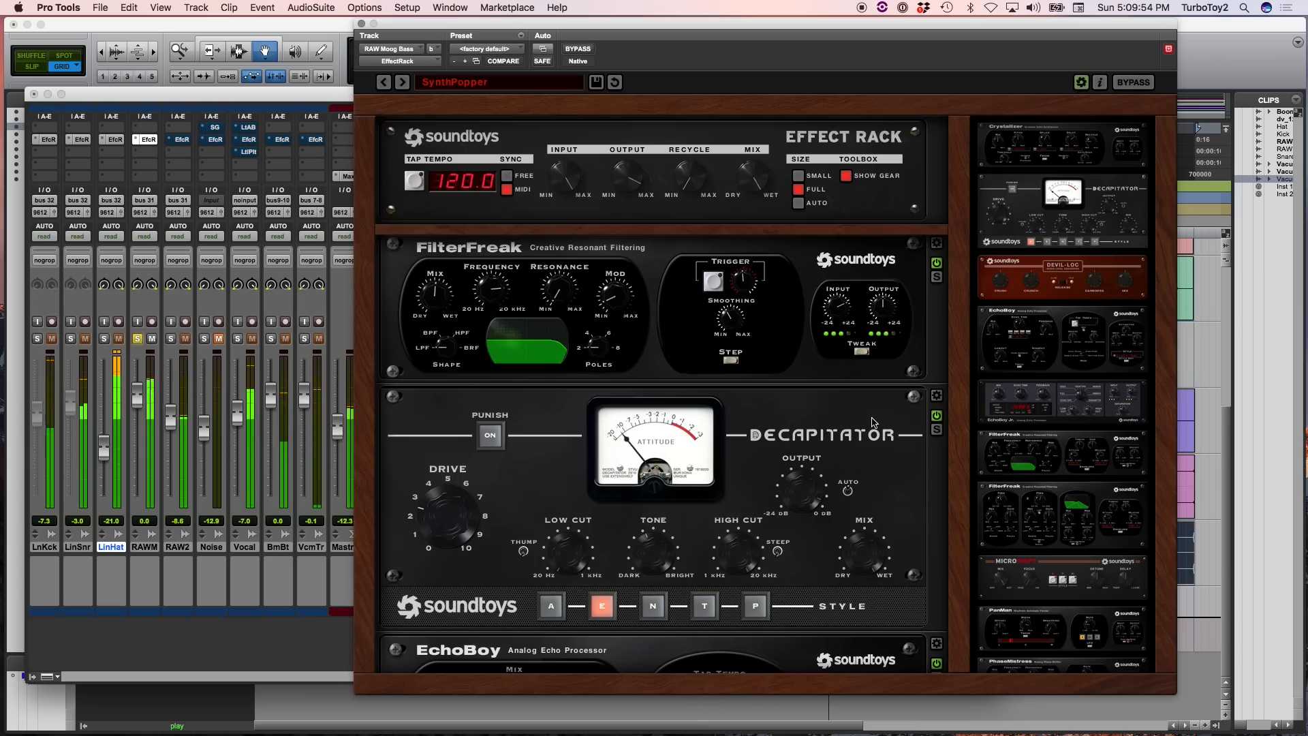
Examine Tremolator's shape and rhythm editors in the SynthPopper rack, and collapse them again
scroll(892, 383, "up", 3)
scroll(892, 383, "up", 1)
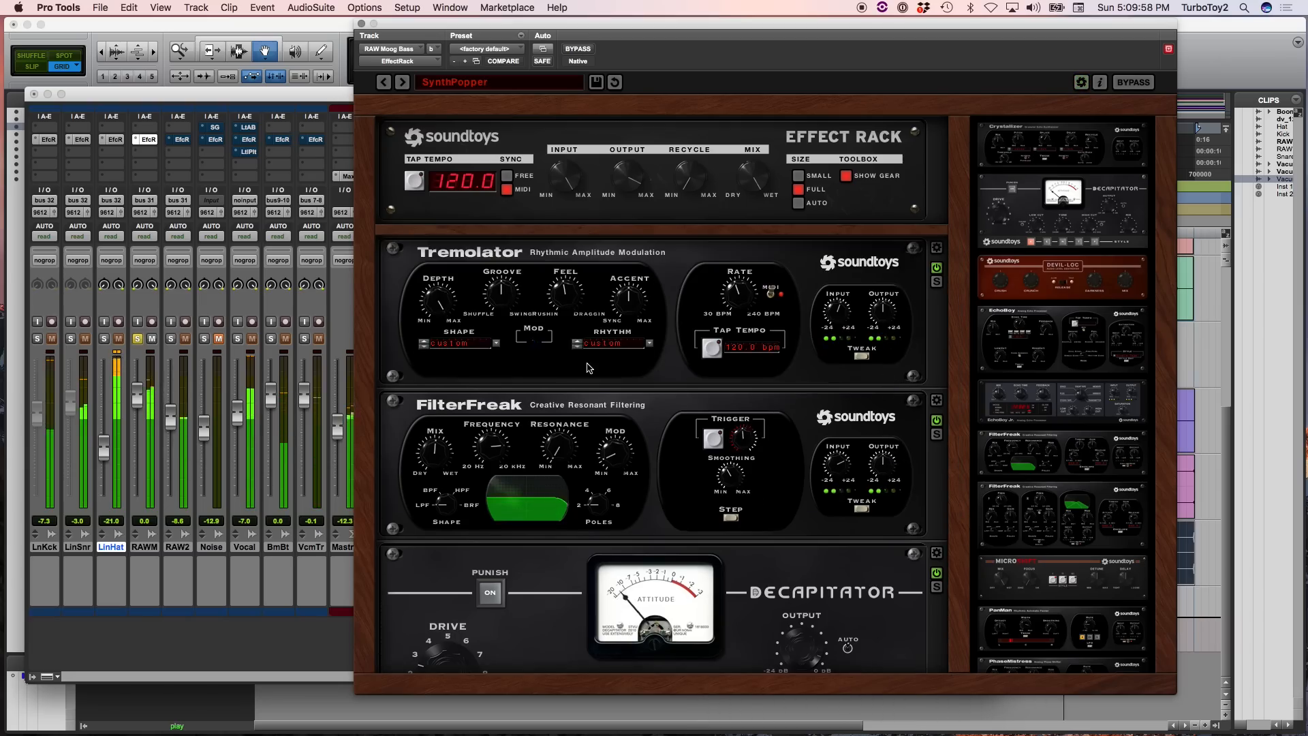
left_click(861, 355)
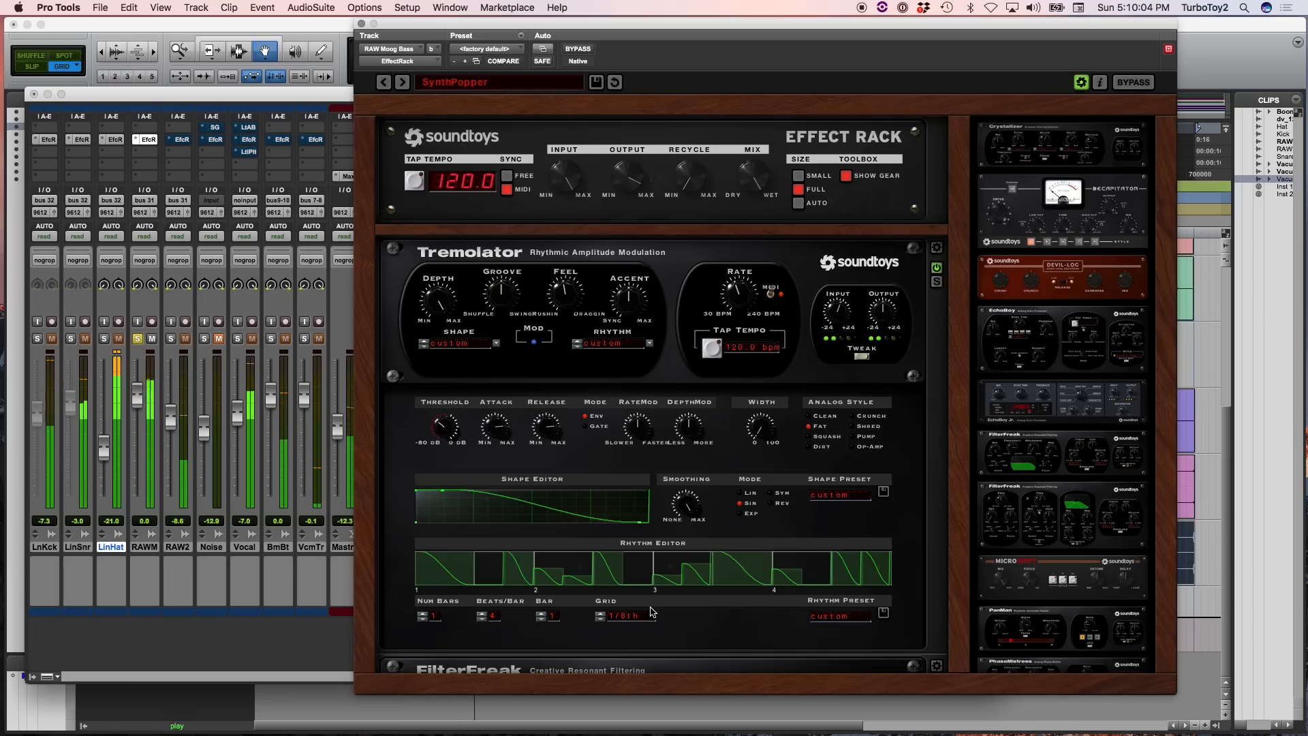
left_click(862, 356)
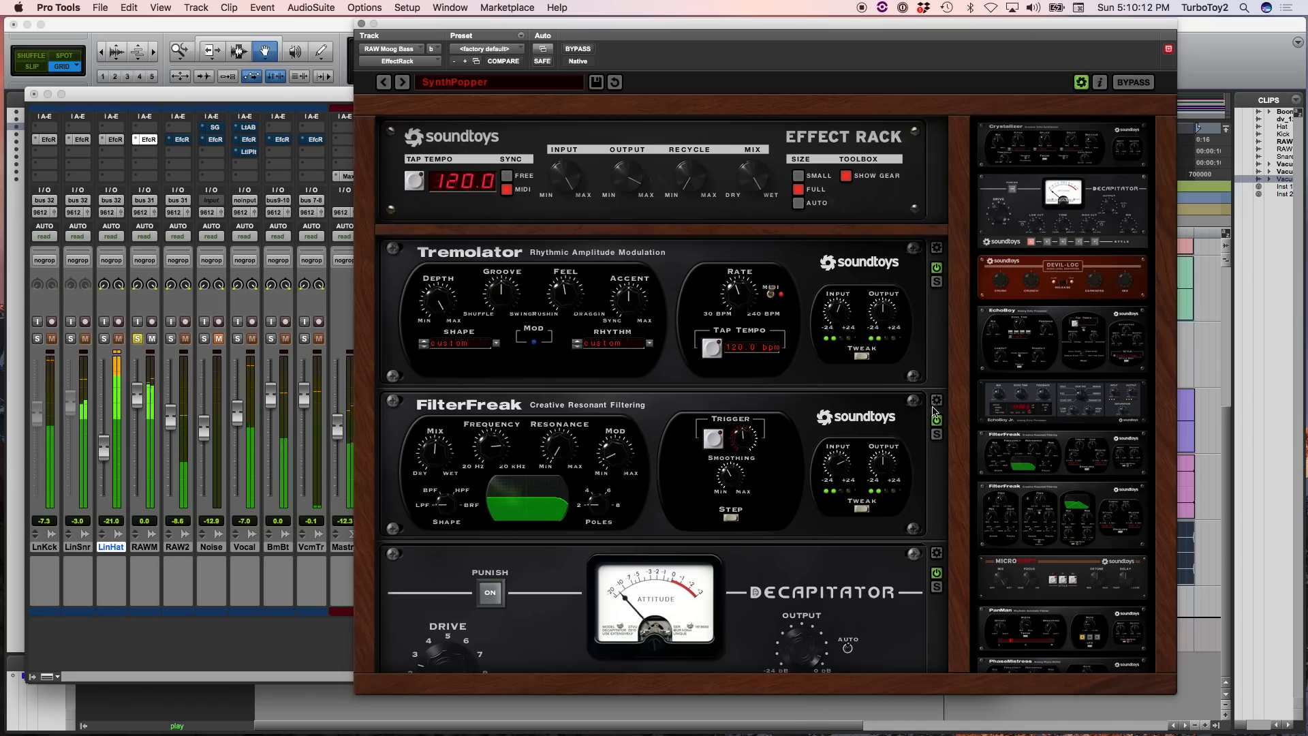
Review the rest of the SynthPopper effect chain and turn the rack's overall Mix slightly toward dry
scroll(772, 513, "down", 4)
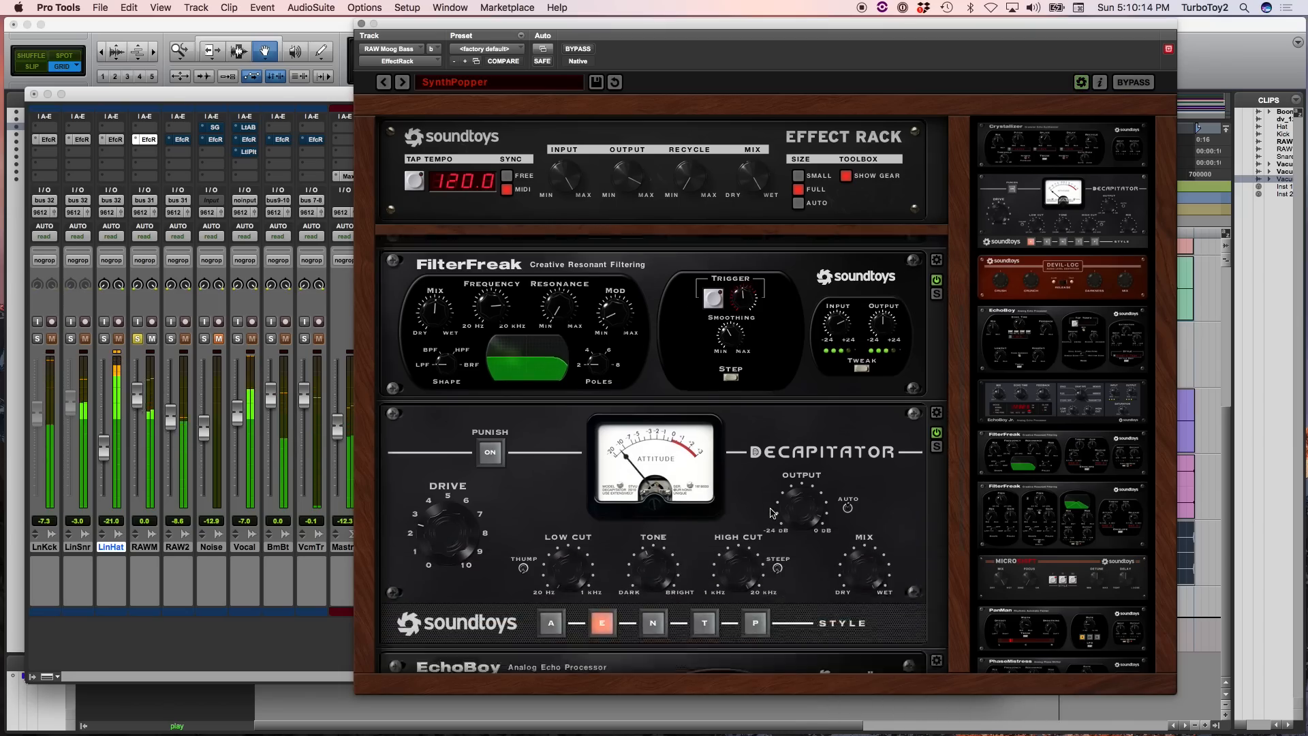
scroll(772, 513, "down", 4)
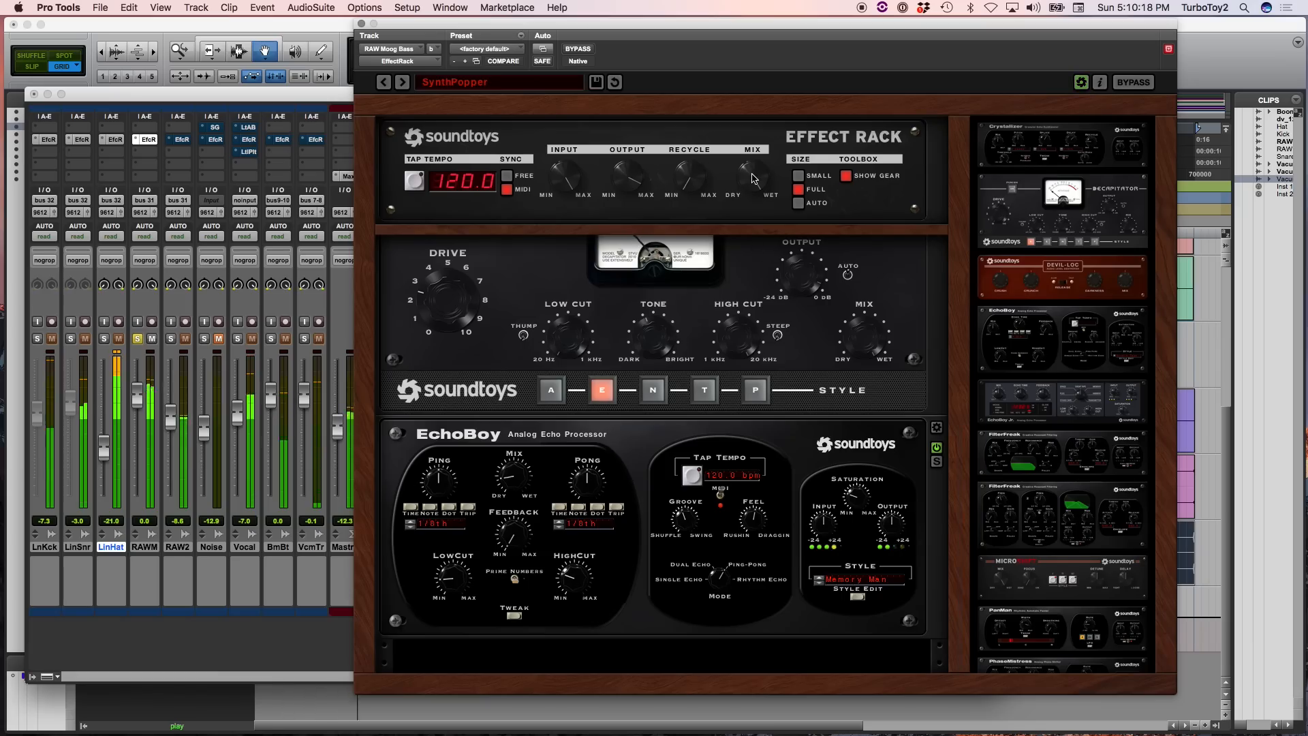
left_click_drag(751, 173, 747, 189)
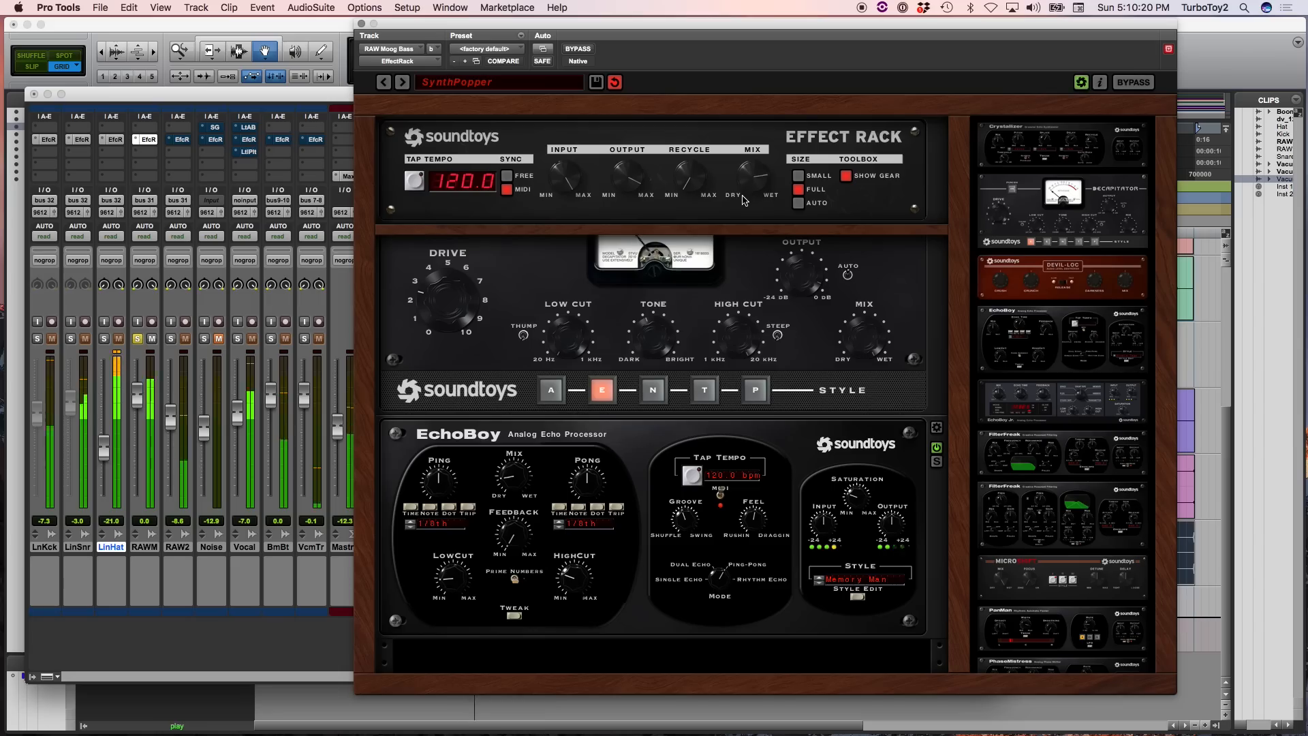
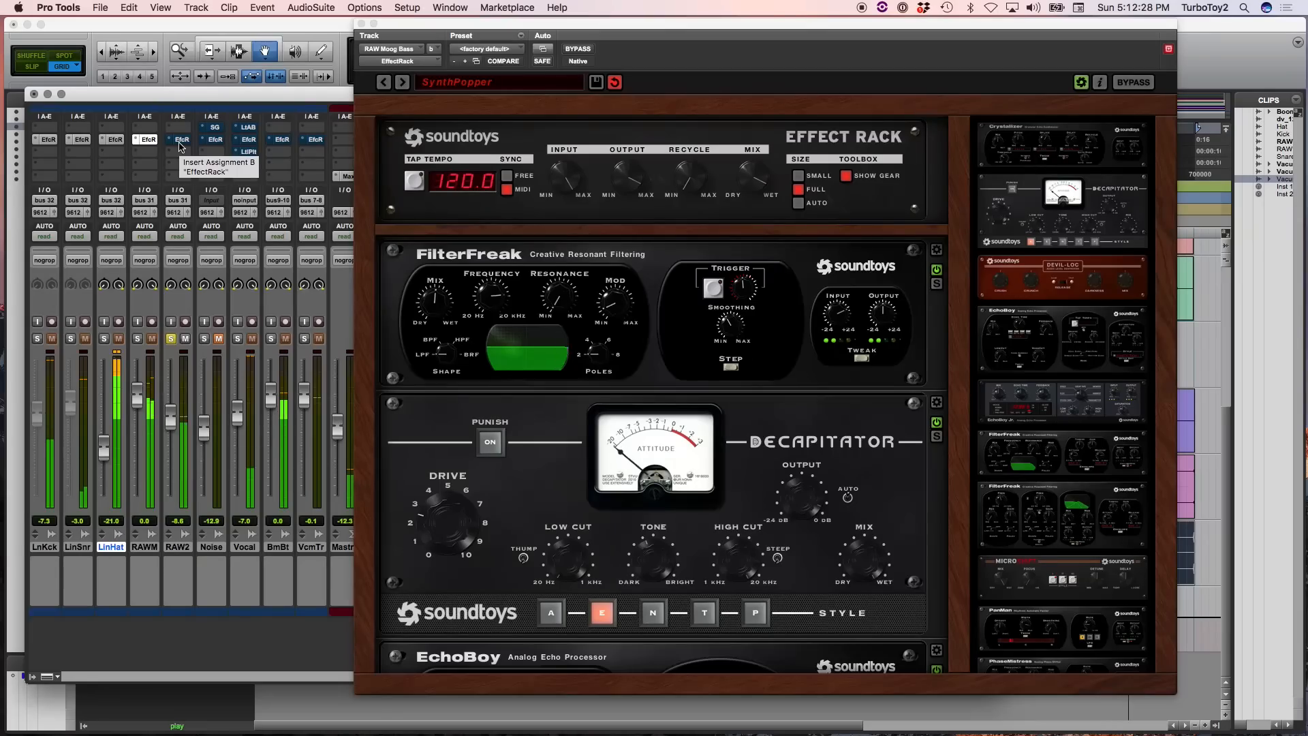
Open the EffectRack on the RAW2 track, take it out of bypass and lower the system volume
left_click(180, 141)
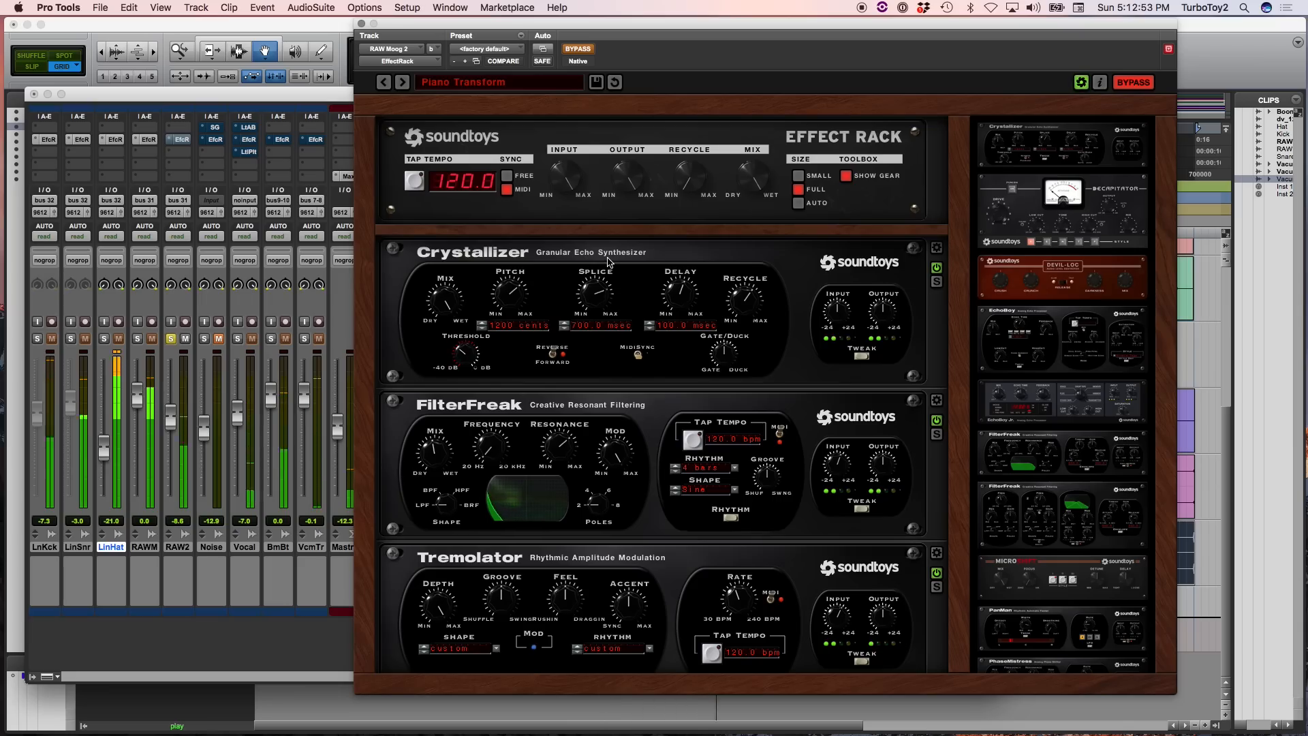
left_click(576, 49)
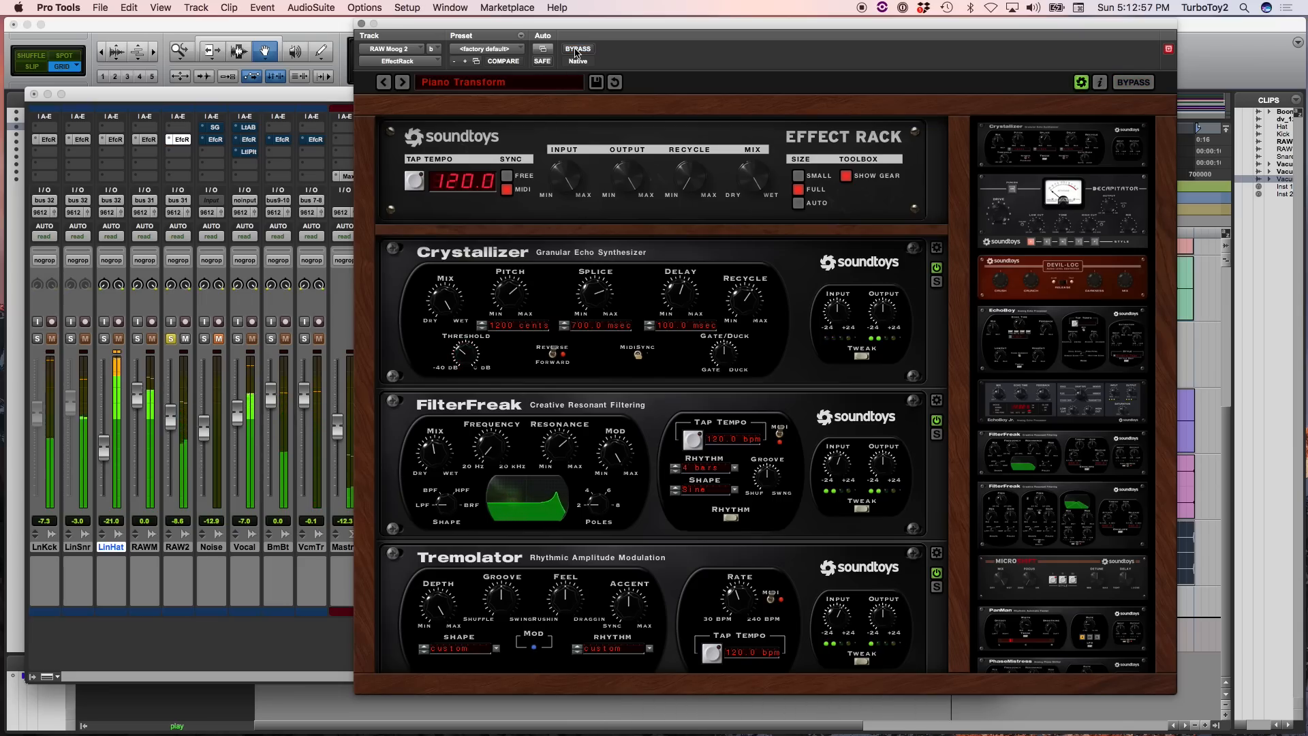
key("XF86AudioLowerVolume")
Switch off FilterFreak, Tremolator and EchoBoy in the Piano Transform rack, leaving Crystallizer active
left_click(936, 420)
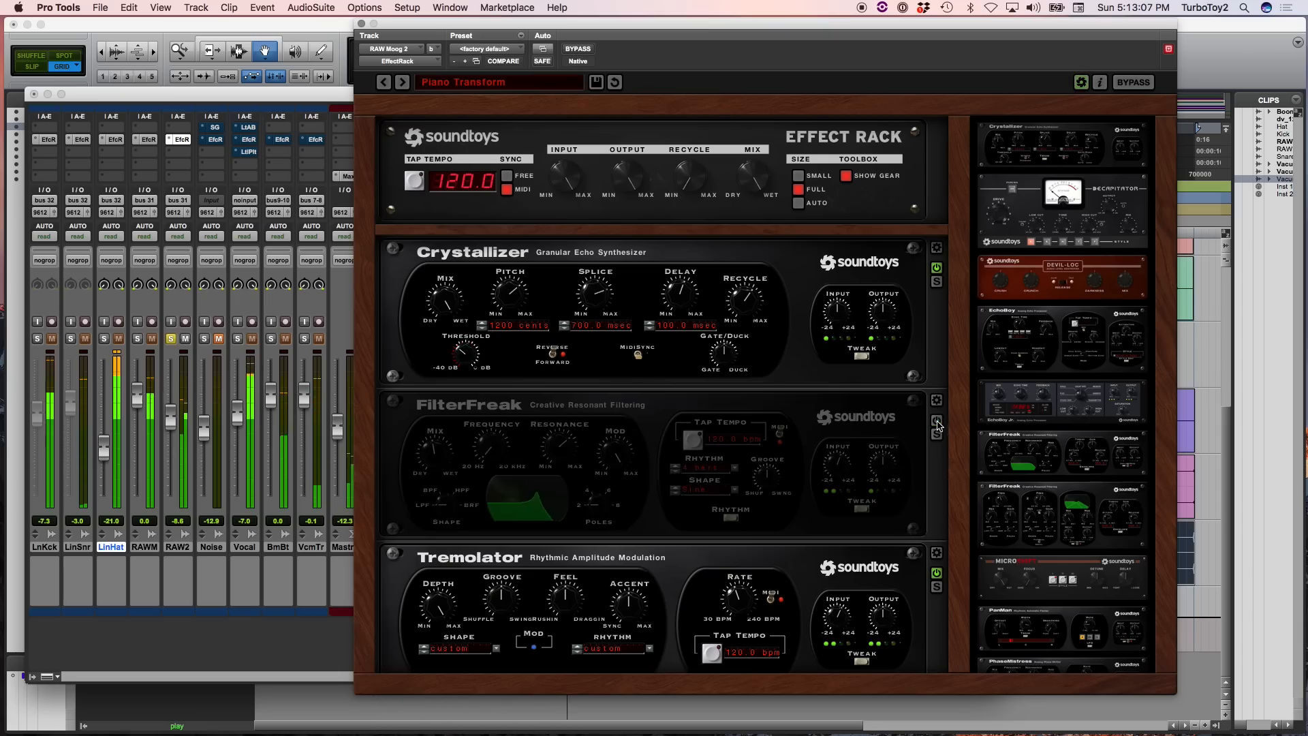
left_click(937, 575)
scroll(870, 577, "down", 5)
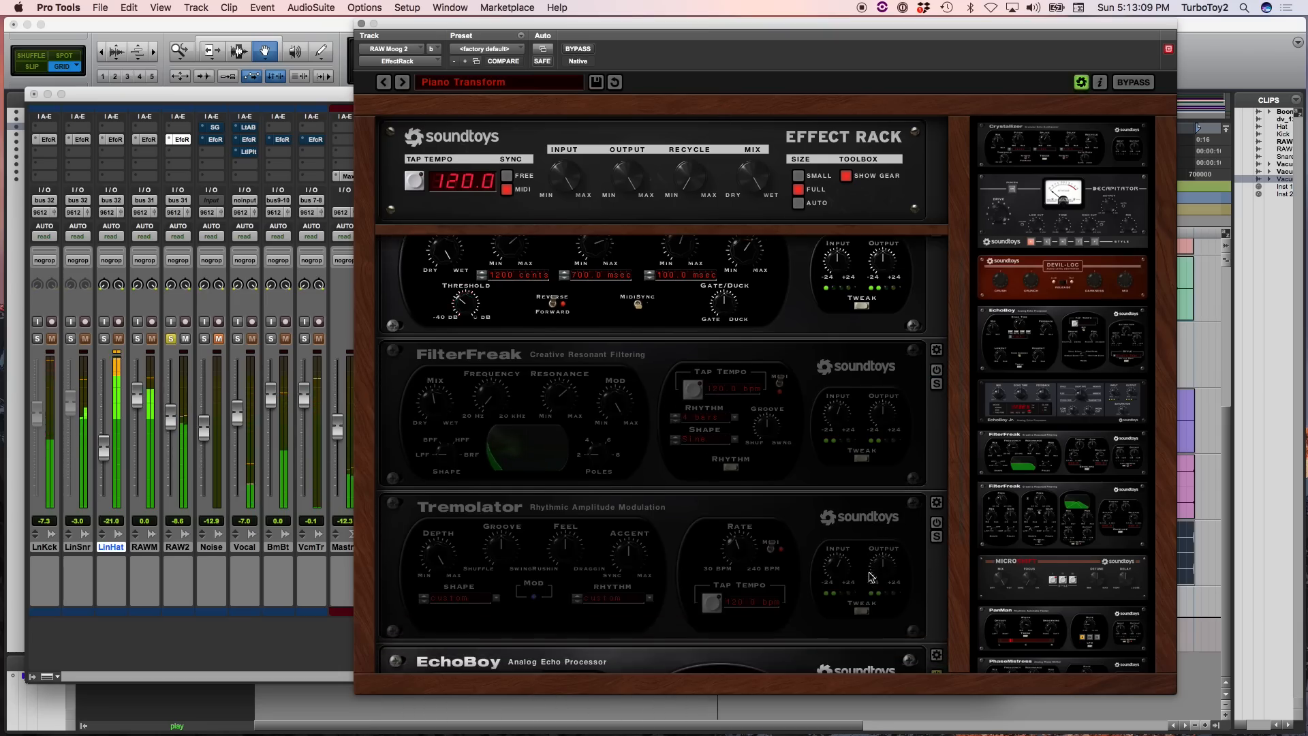
left_click(936, 532)
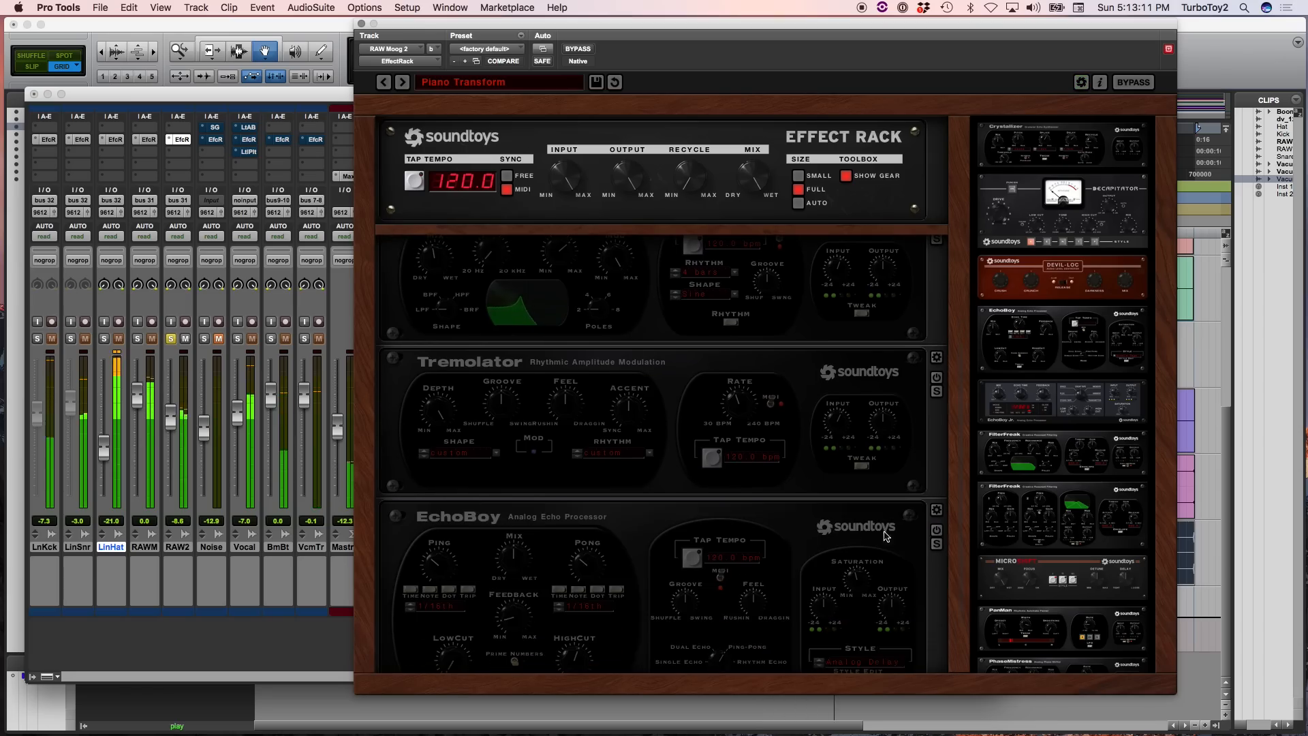
Switch FilterFreak and Tremolator back on one at a time, and move the plug-in window aside to uncover the mixer
scroll(835, 532, "up", 1)
scroll(835, 531, "up", 4)
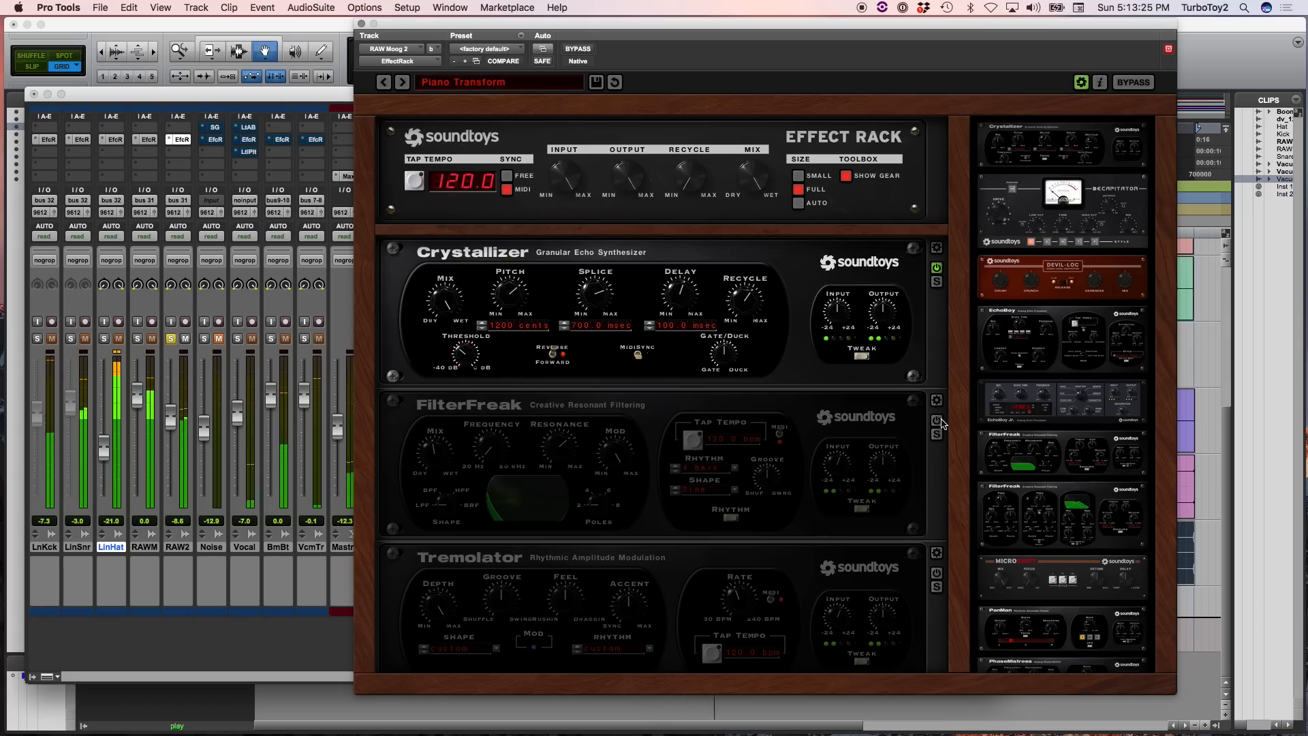
left_click(936, 420)
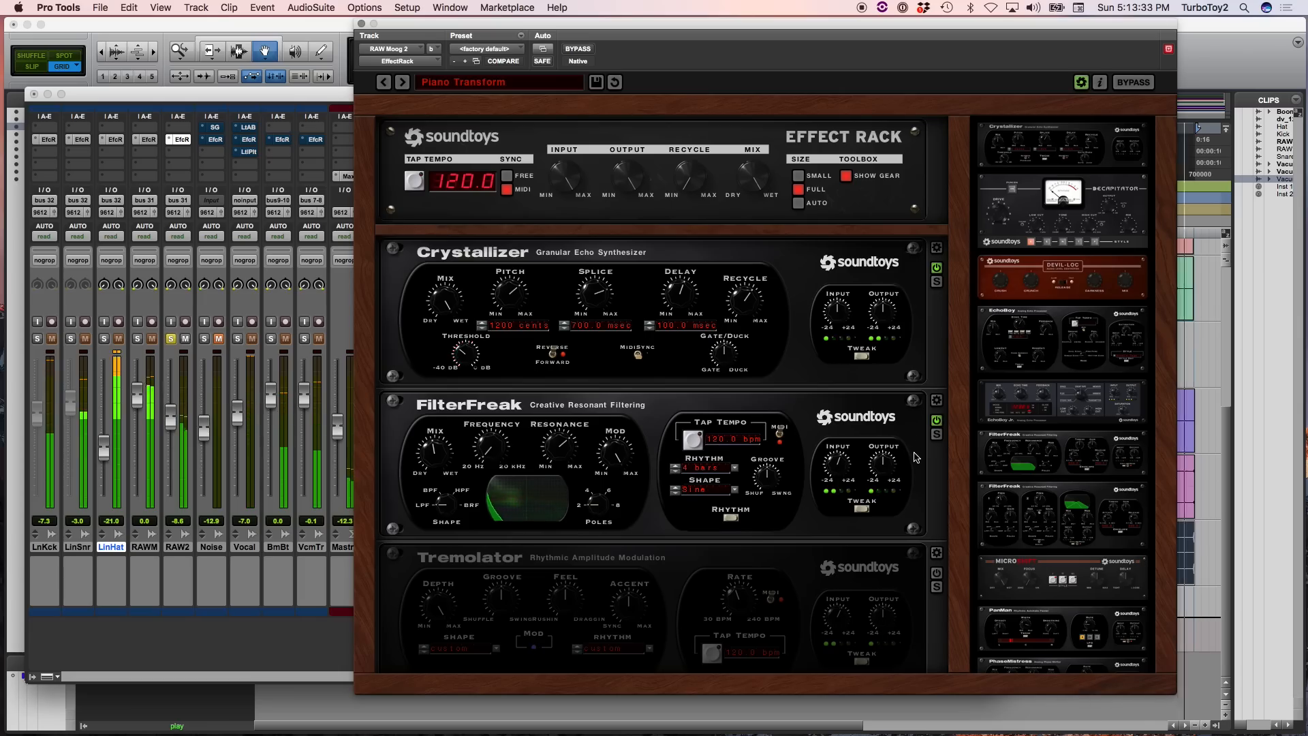
scroll(916, 457, "down", 3)
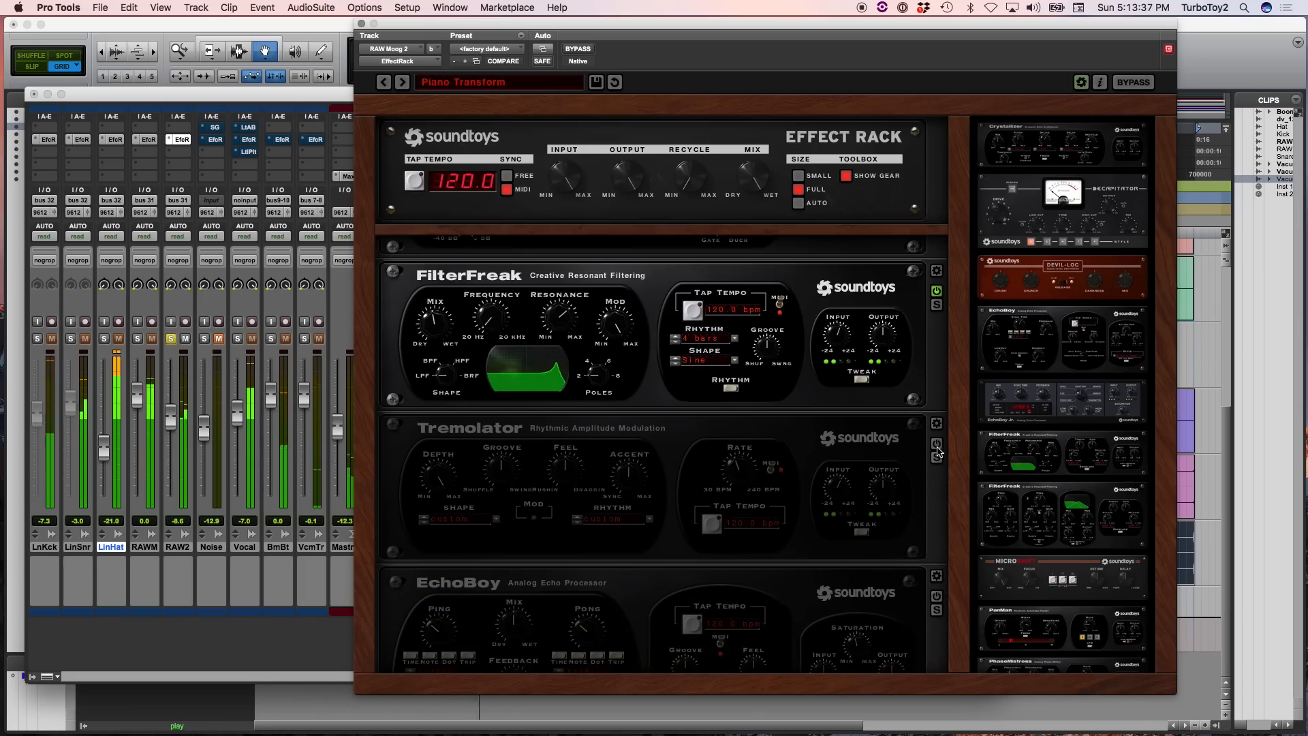
left_click(937, 448)
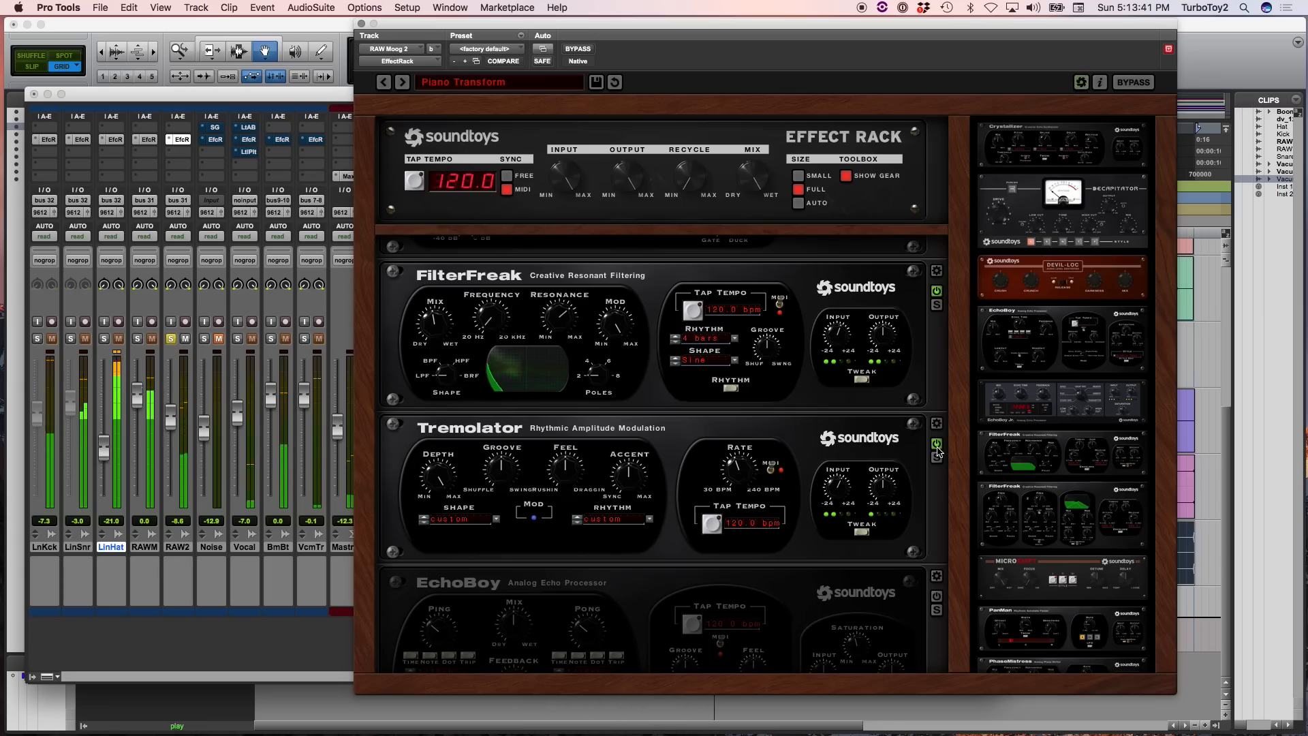
left_click_drag(487, 35, 534, 44)
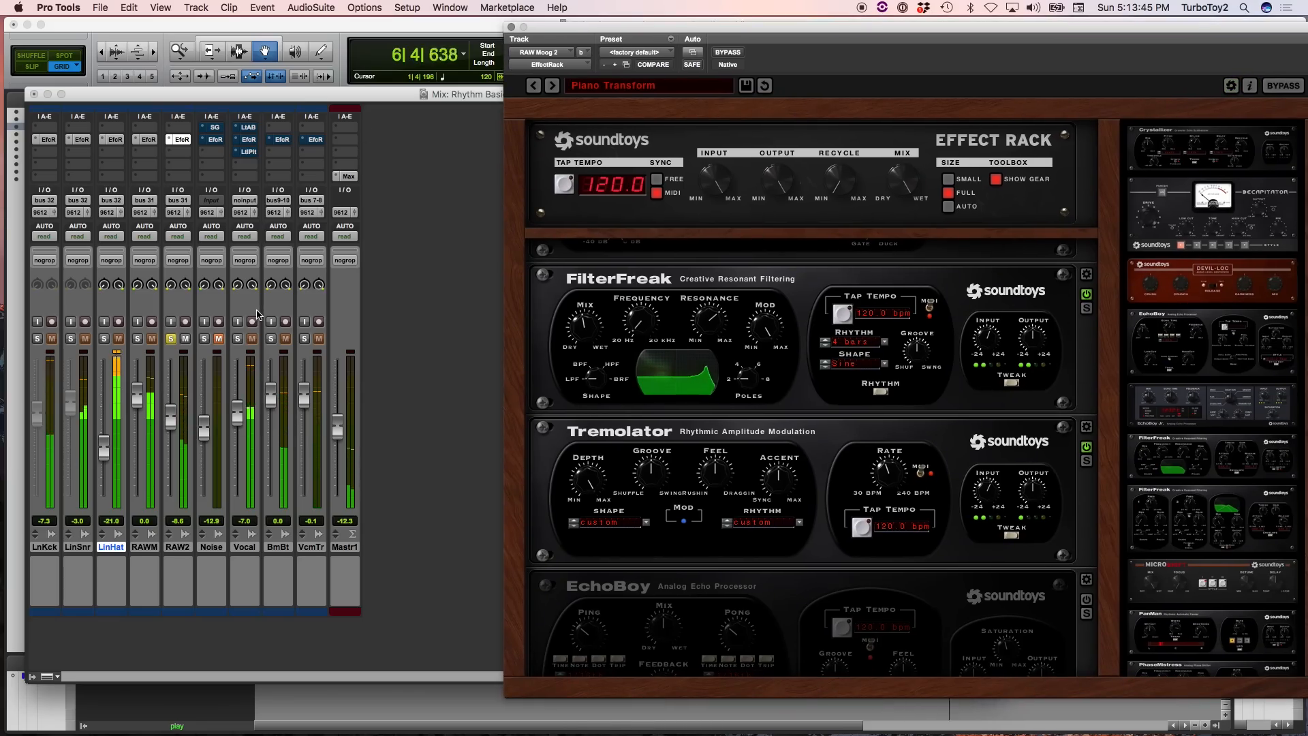
Solo the Vocal track, open its Little AlterBoy plug-in and take it out of bypass, then stop playback
left_click(237, 339)
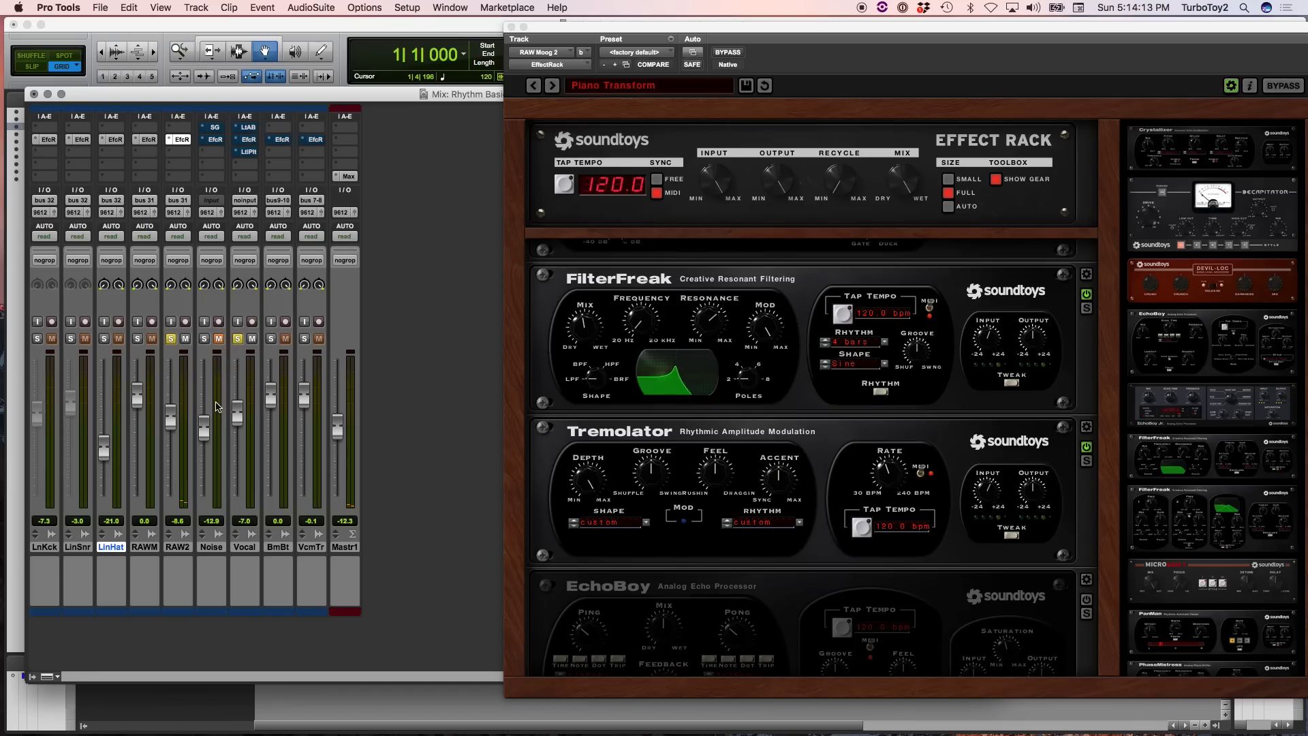
left_click(250, 131)
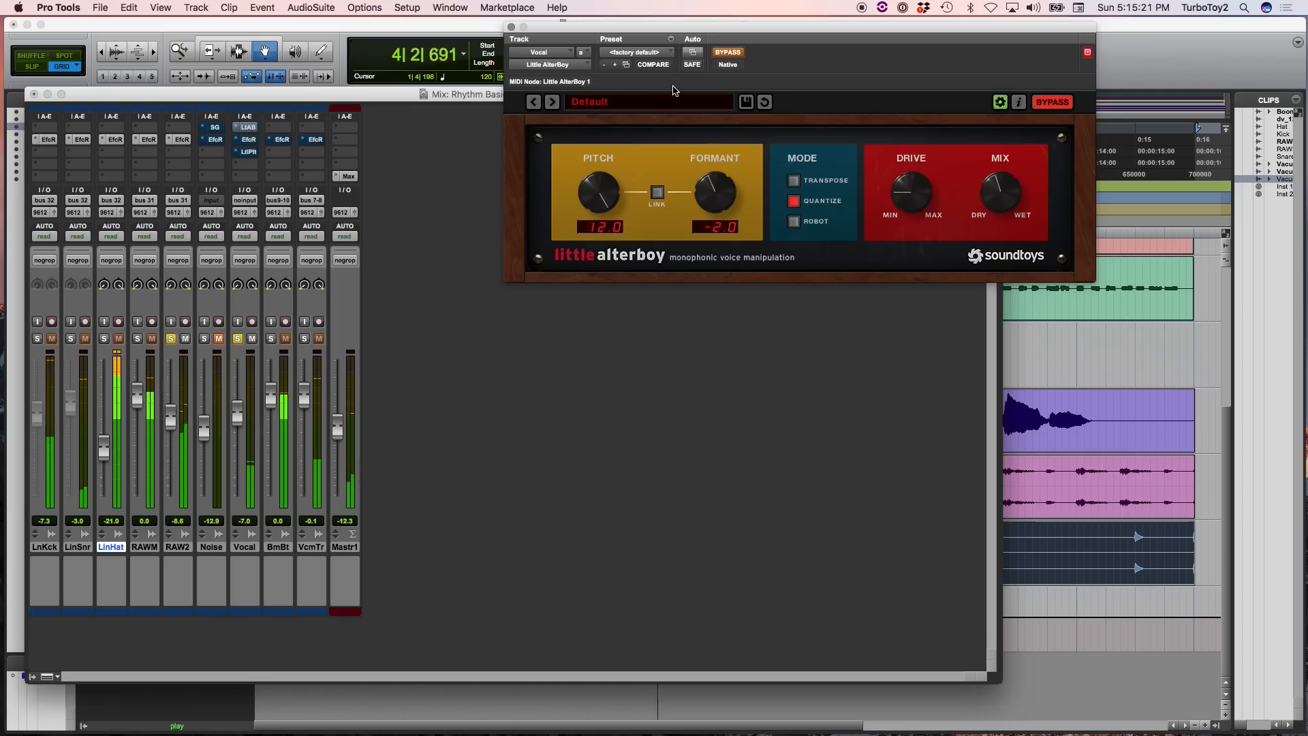
left_click(726, 52)
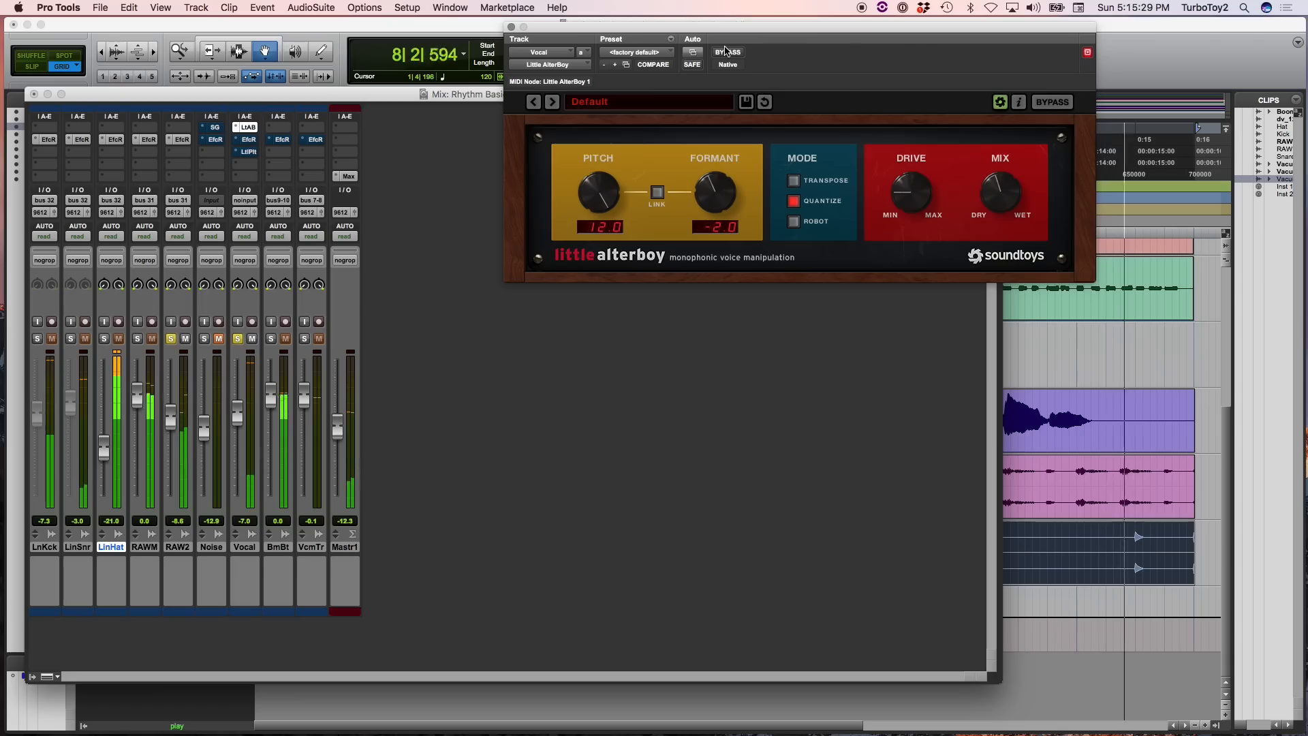
key("space")
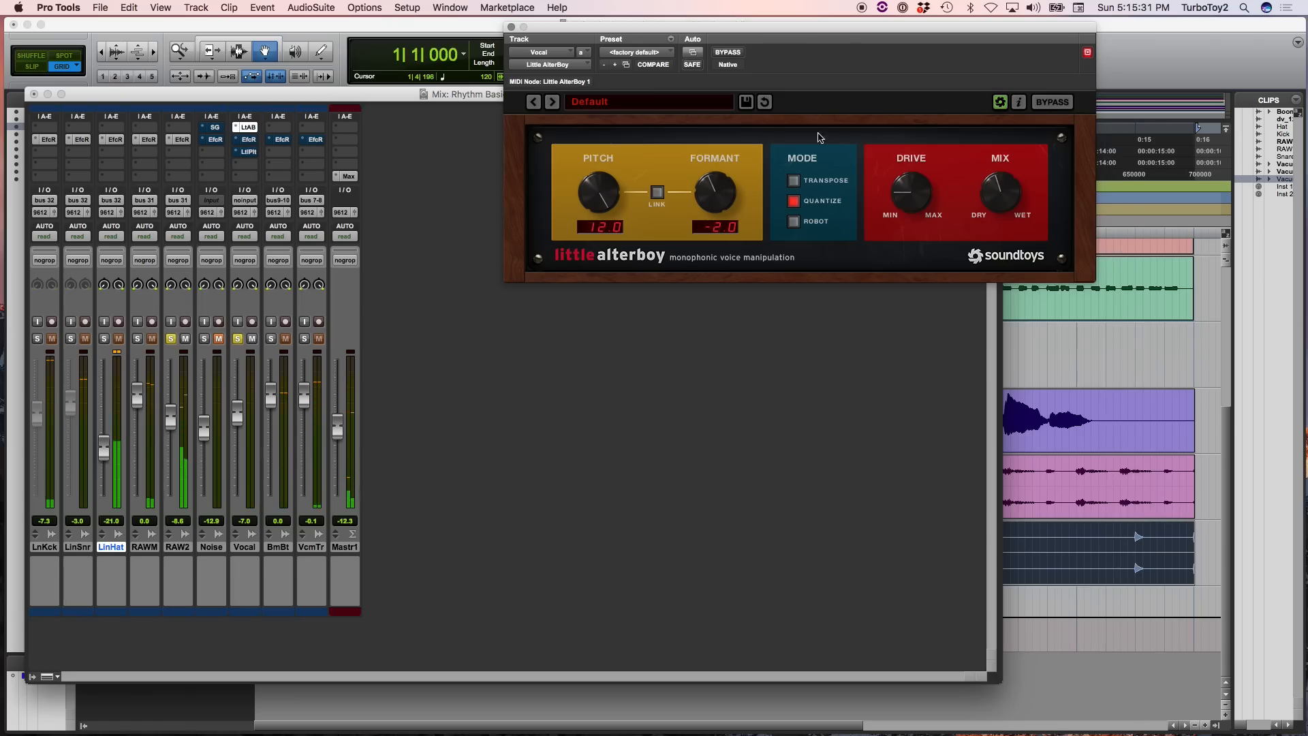
Load Little AlterBoy's Default preset and play the Vocal track with RAW2 taken out of solo
left_click(576, 103)
mouse_move(611, 226)
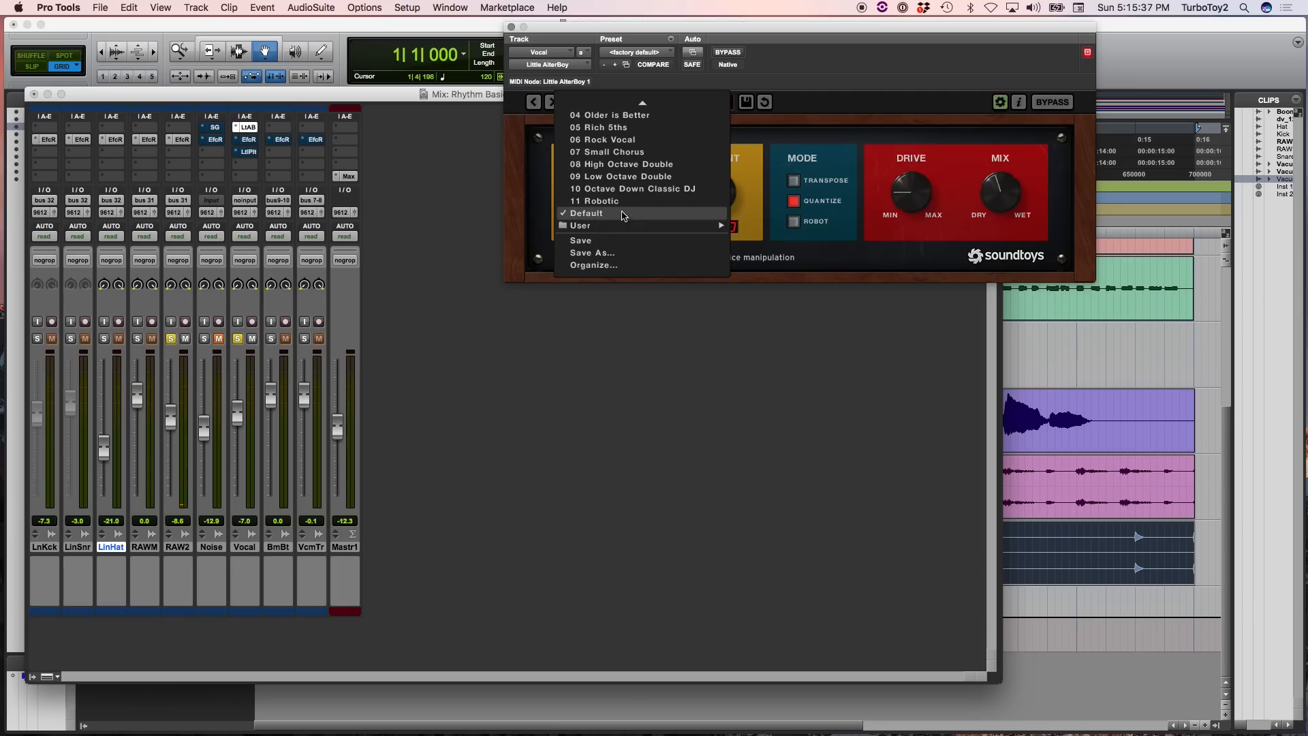
left_click(621, 201)
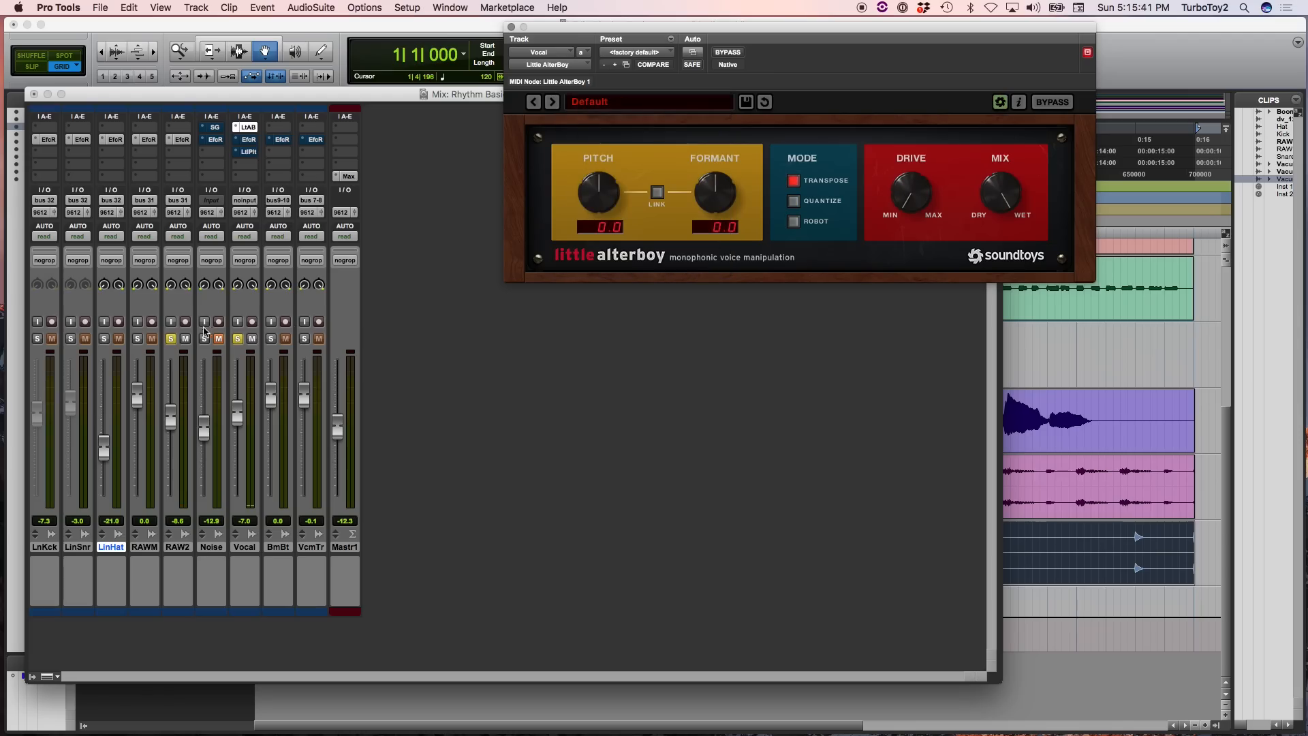
left_click(170, 338)
key("space")
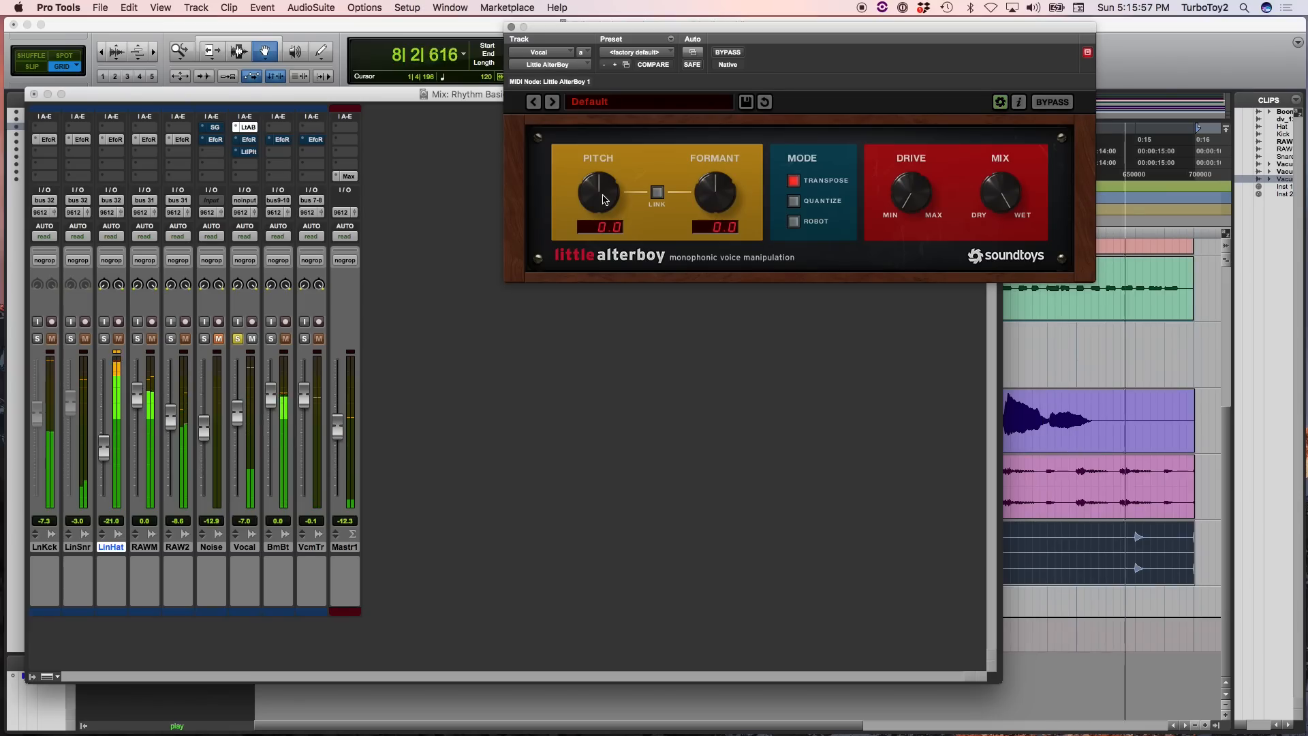
Audition Little AlterBoy's Pitch at -12 and back at 0, and lower Formant to -4.1
left_click_drag(603, 199, 589, 208)
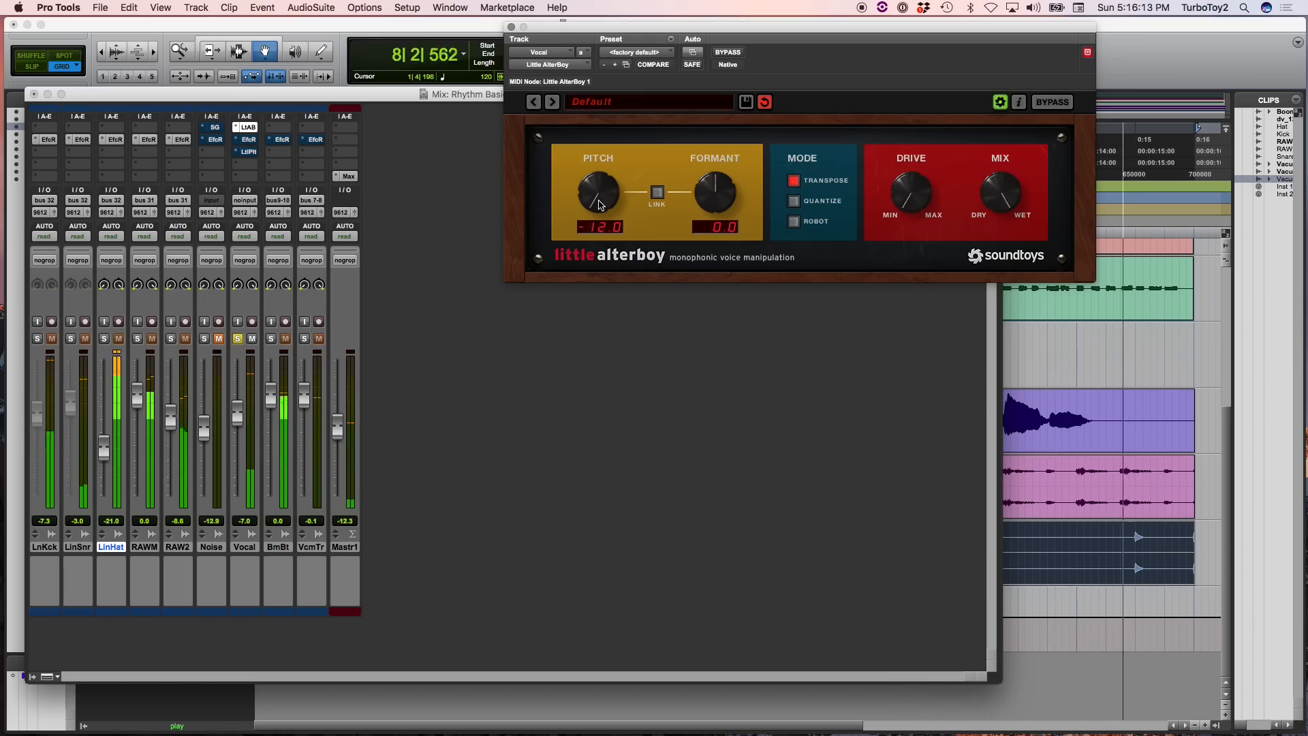
left_click(599, 203, "alt")
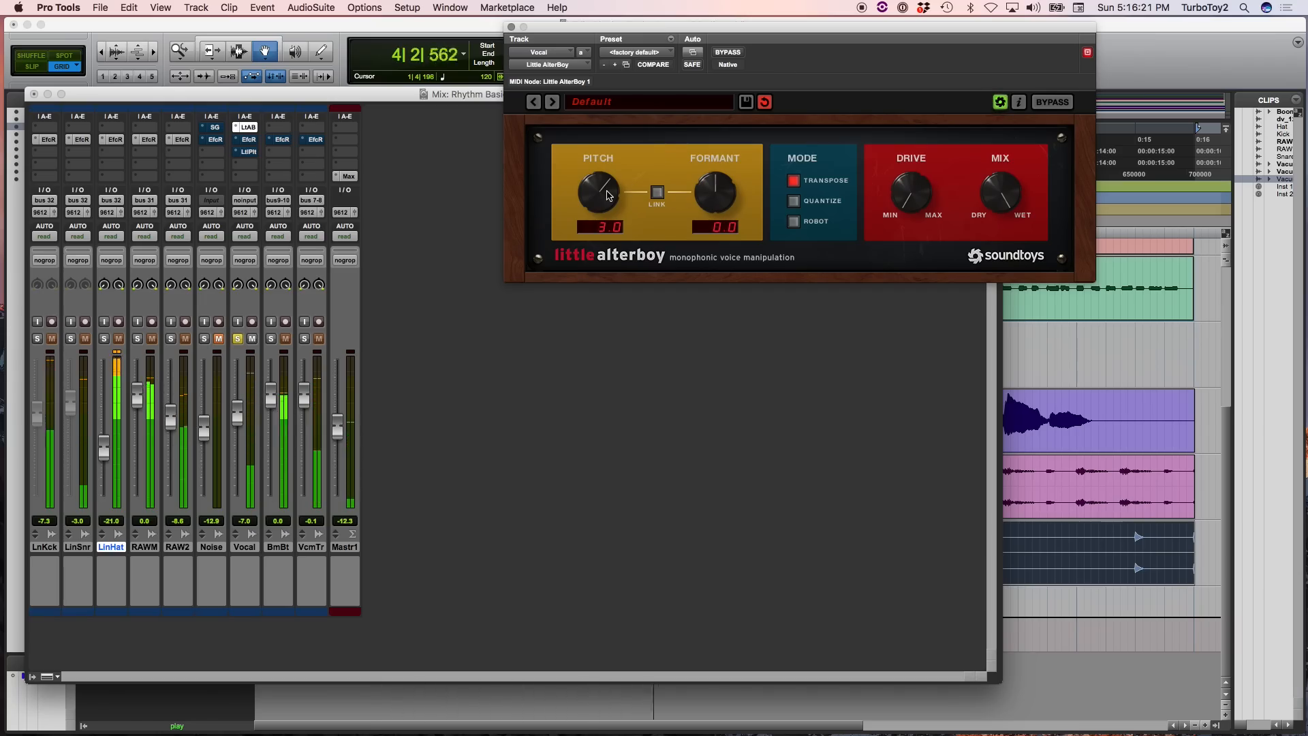
left_click_drag(716, 198, 704, 205)
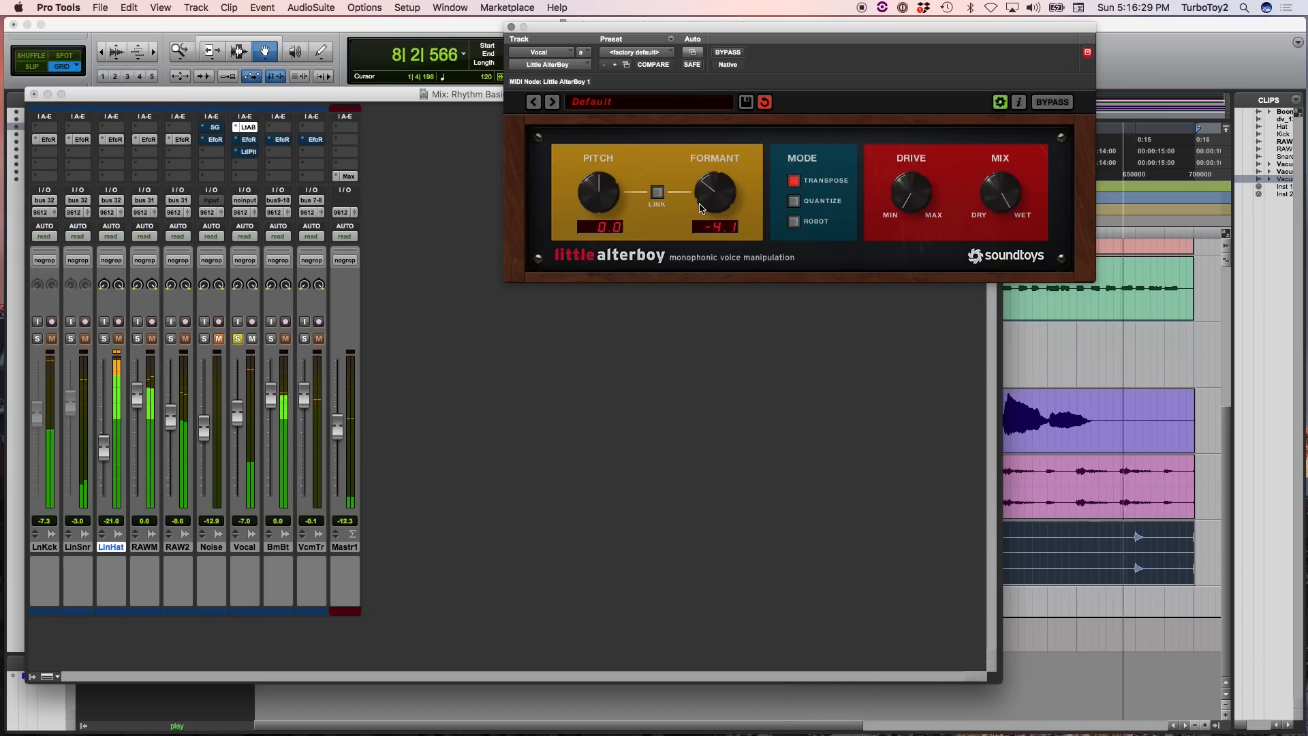
Link Pitch and Formant in Little AlterBoy, audition turning Pitch down, and unlink them again
left_click(658, 194)
left_click_drag(591, 194, 561, 224)
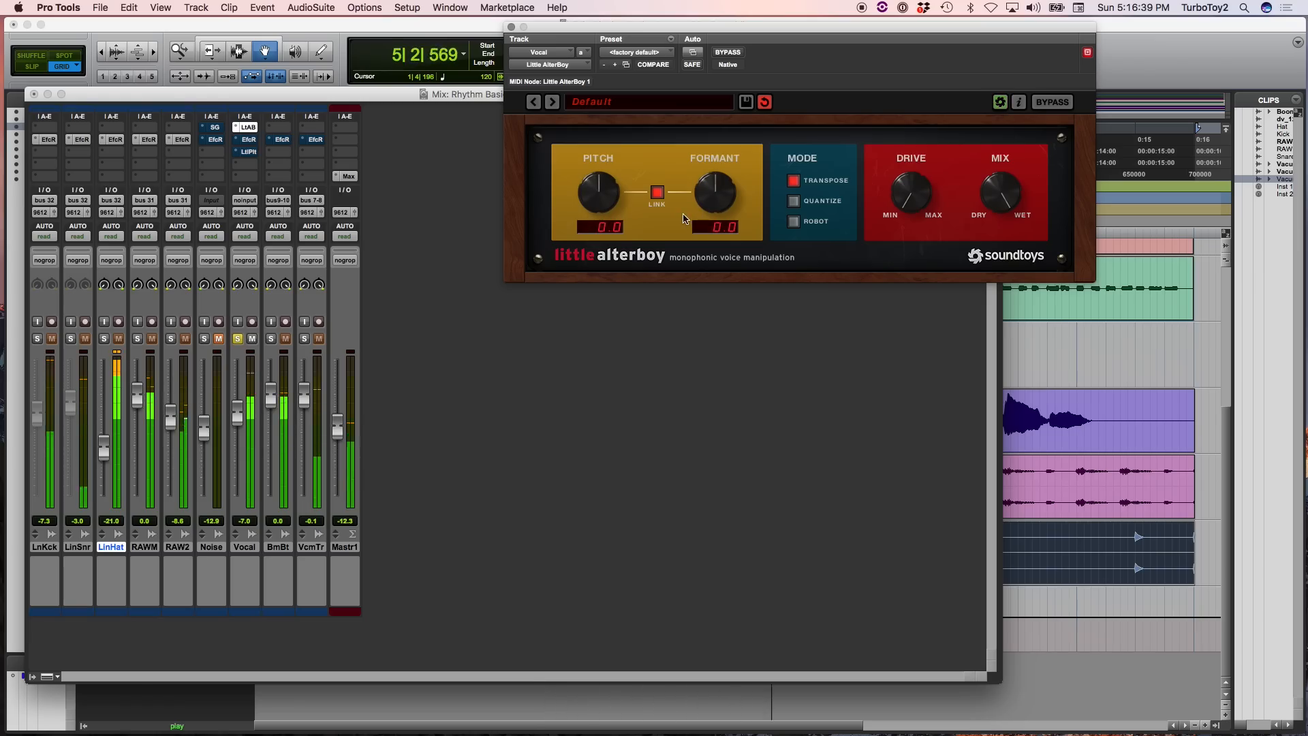
left_click(657, 194)
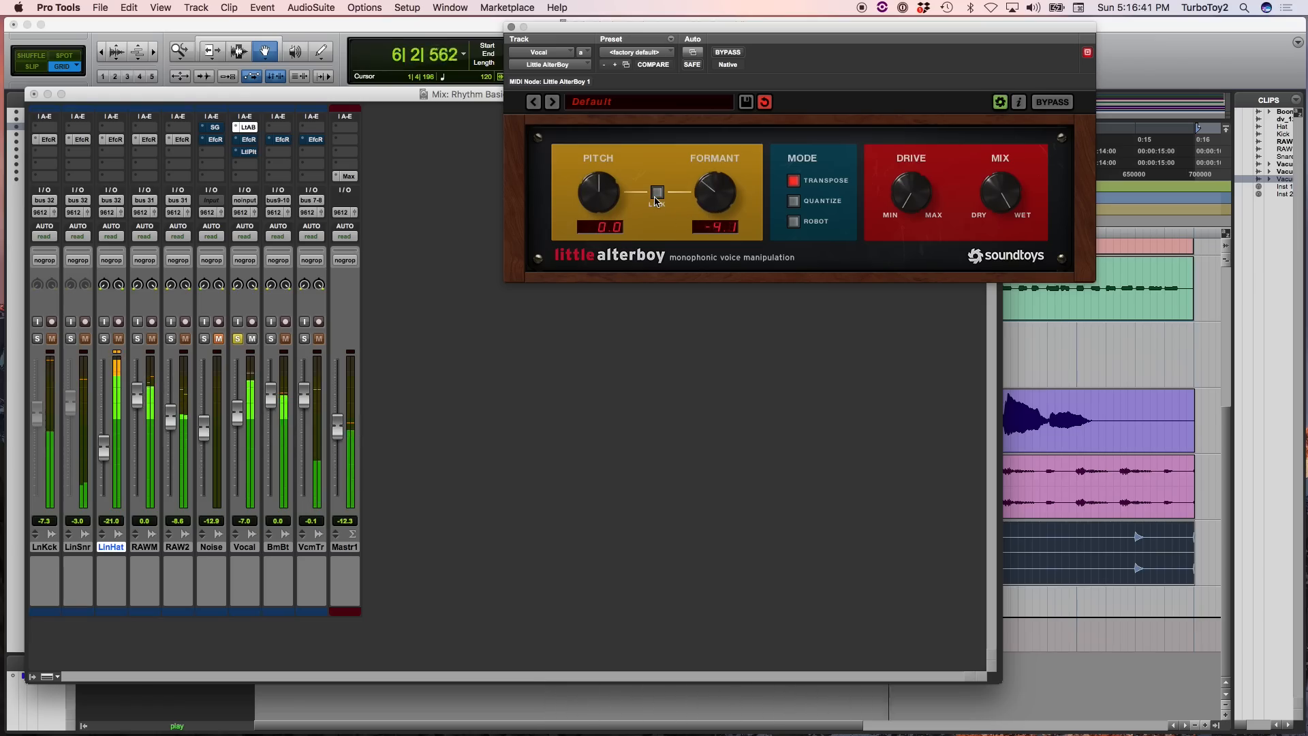
Raise Little AlterBoy's Formant to -0.3 and switch its mode to Quantize
left_click_drag(727, 196, 736, 179)
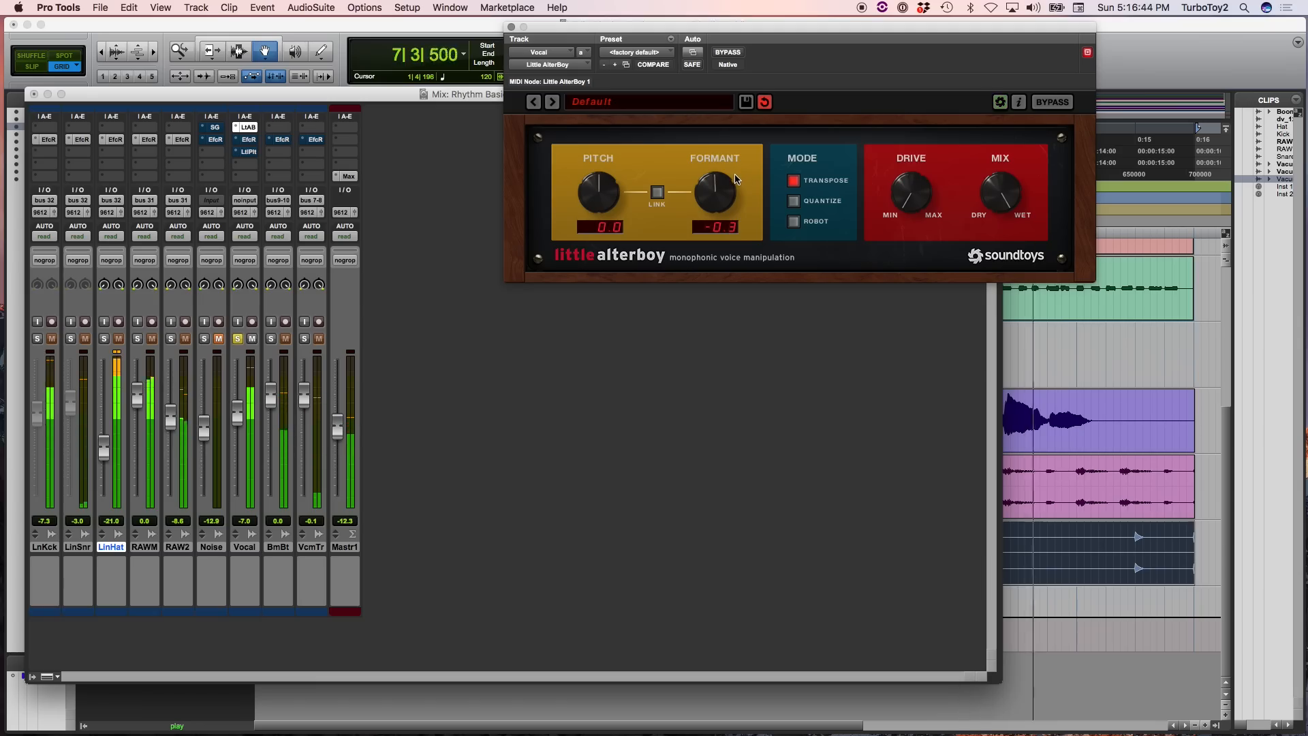
left_click(795, 201)
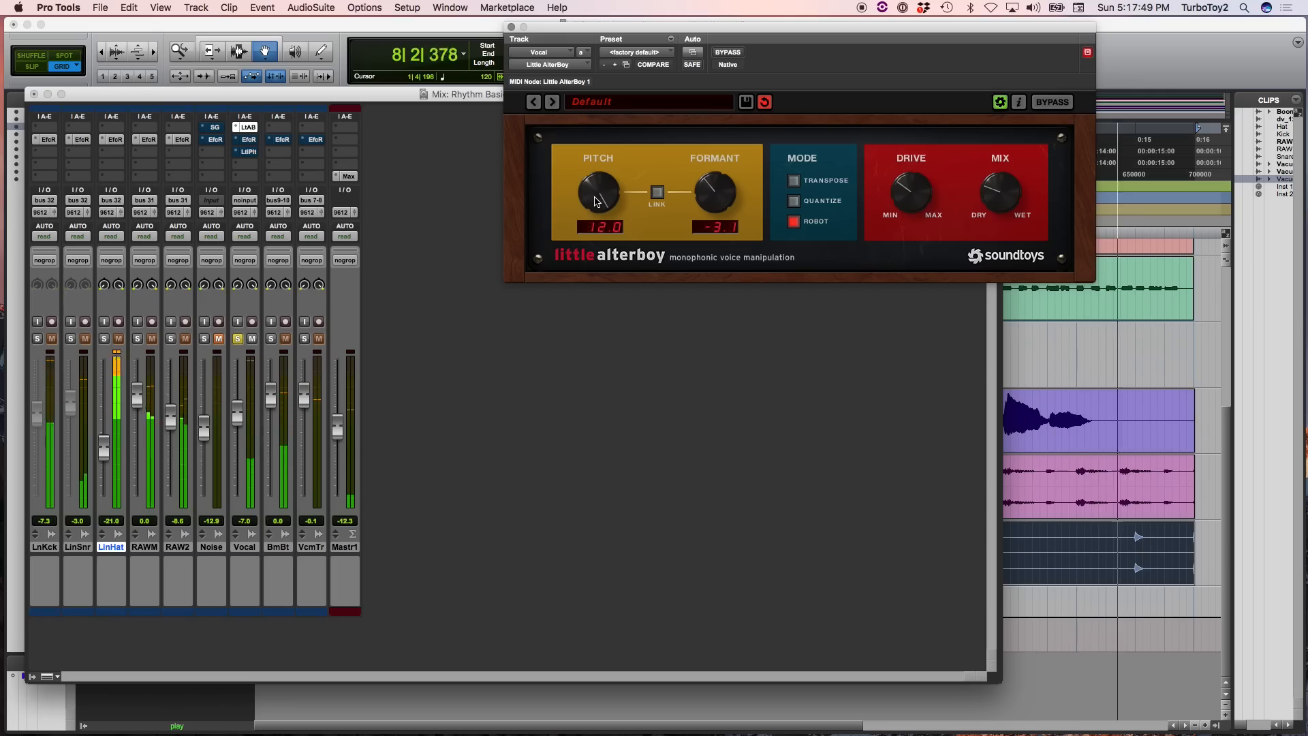
Take the Vocal track's Little Plate out of bypass, lower its Decay to about 2 seconds, and reopen Little AlterBoy
left_click(249, 151)
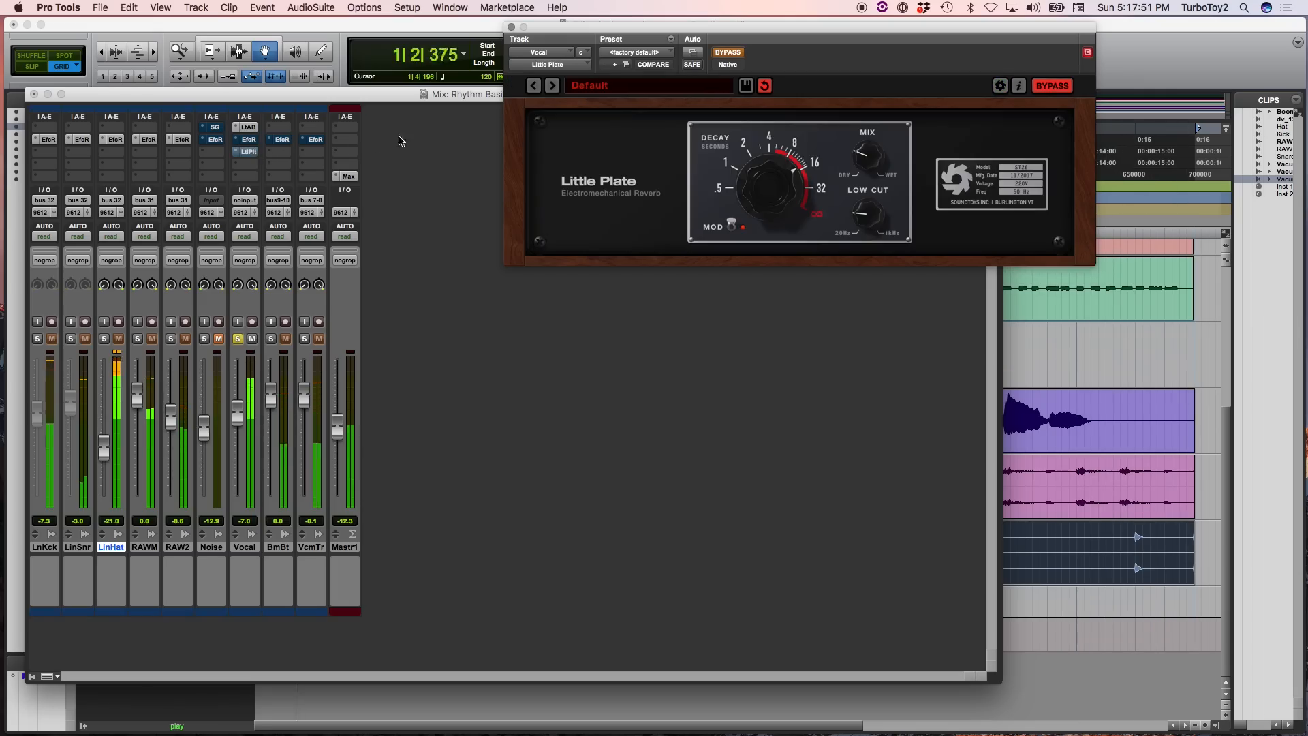
left_click(728, 55)
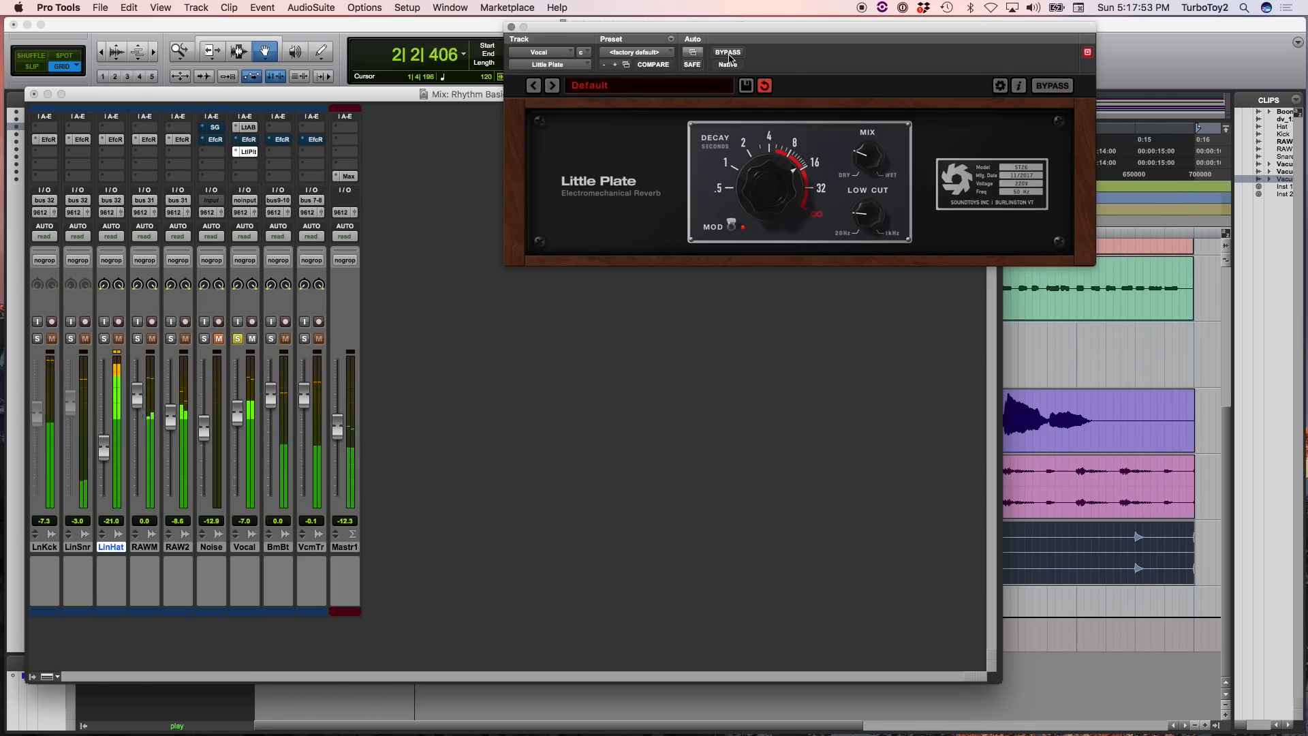
left_click_drag(773, 166, 745, 191)
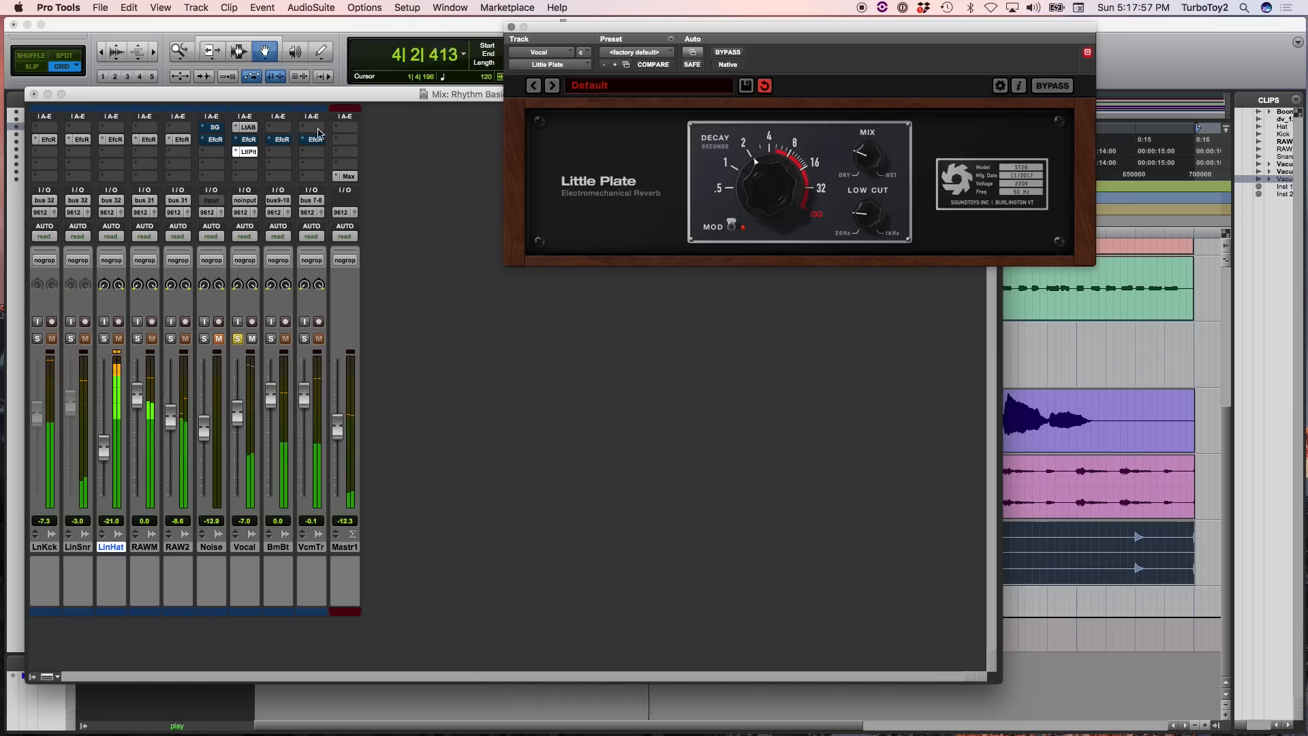
left_click(250, 127)
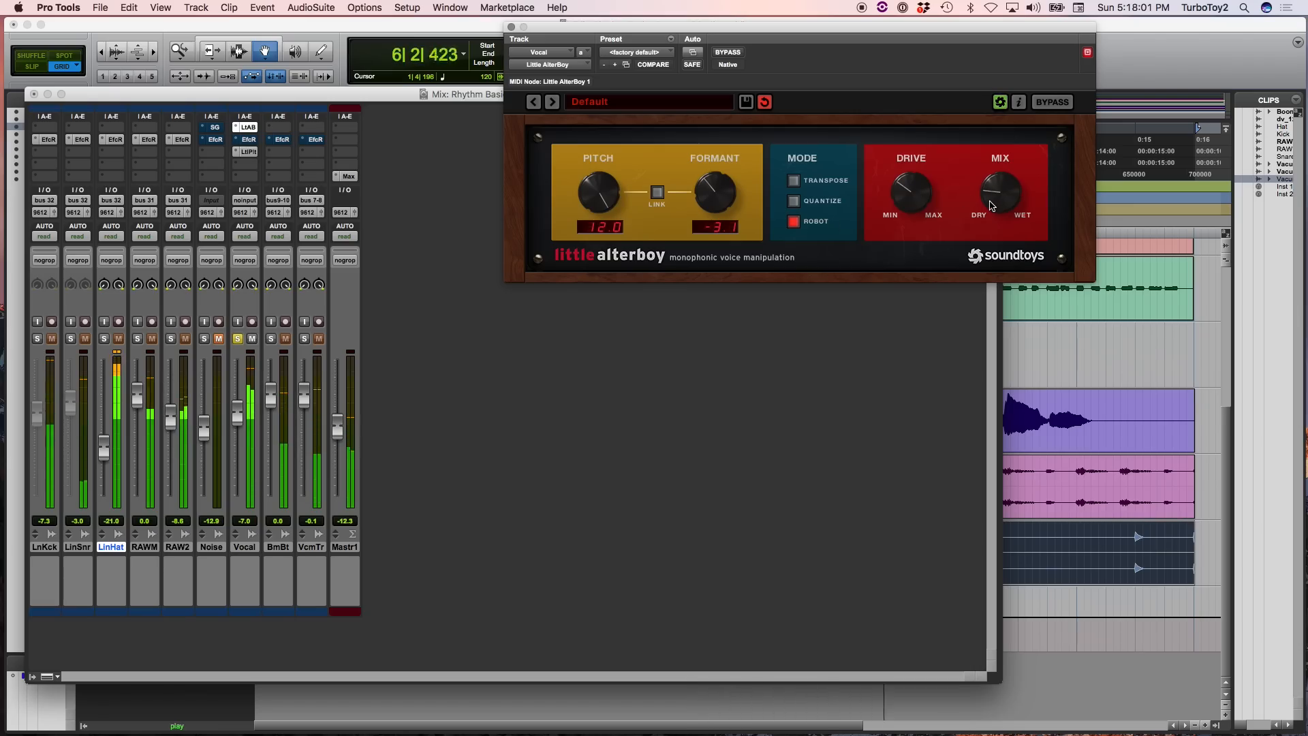
Reopen Little Plate on the Vocal track, sweep its Decay past 32 seconds during playback, and audition it back at 0.5 seconds
left_click(248, 151)
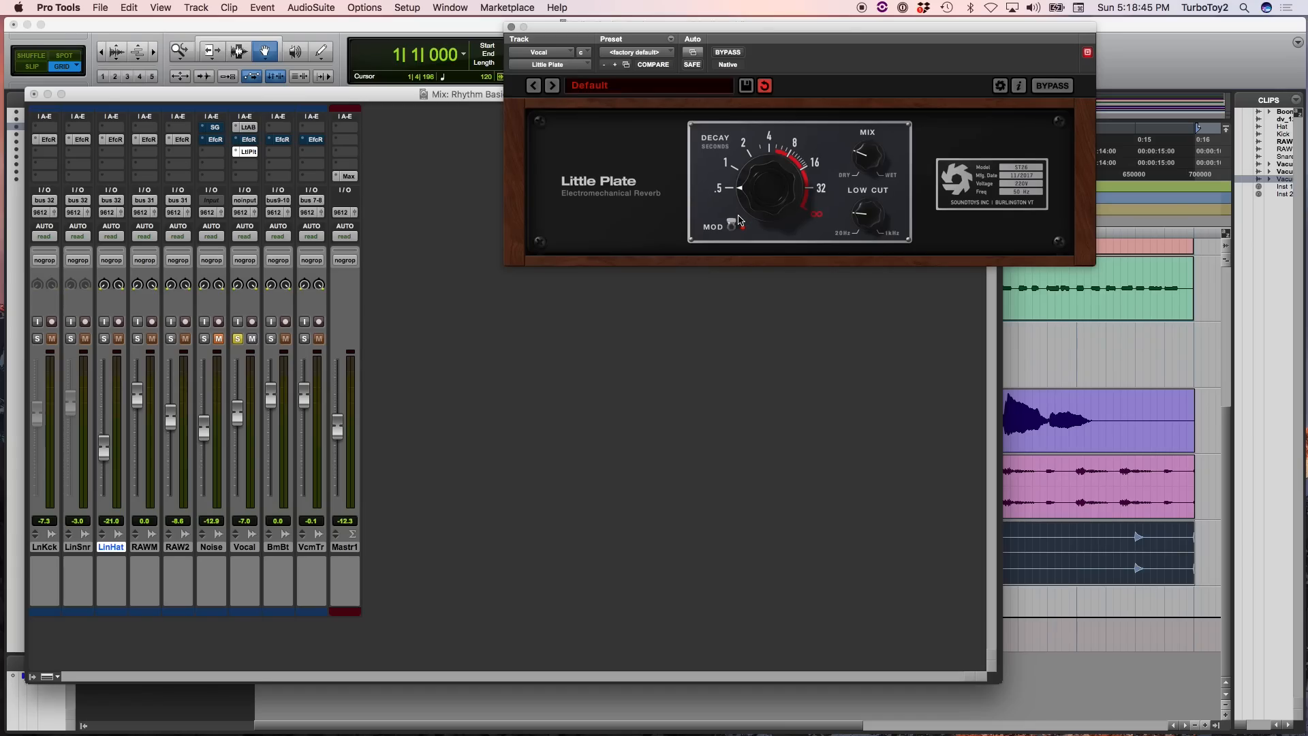
key("space")
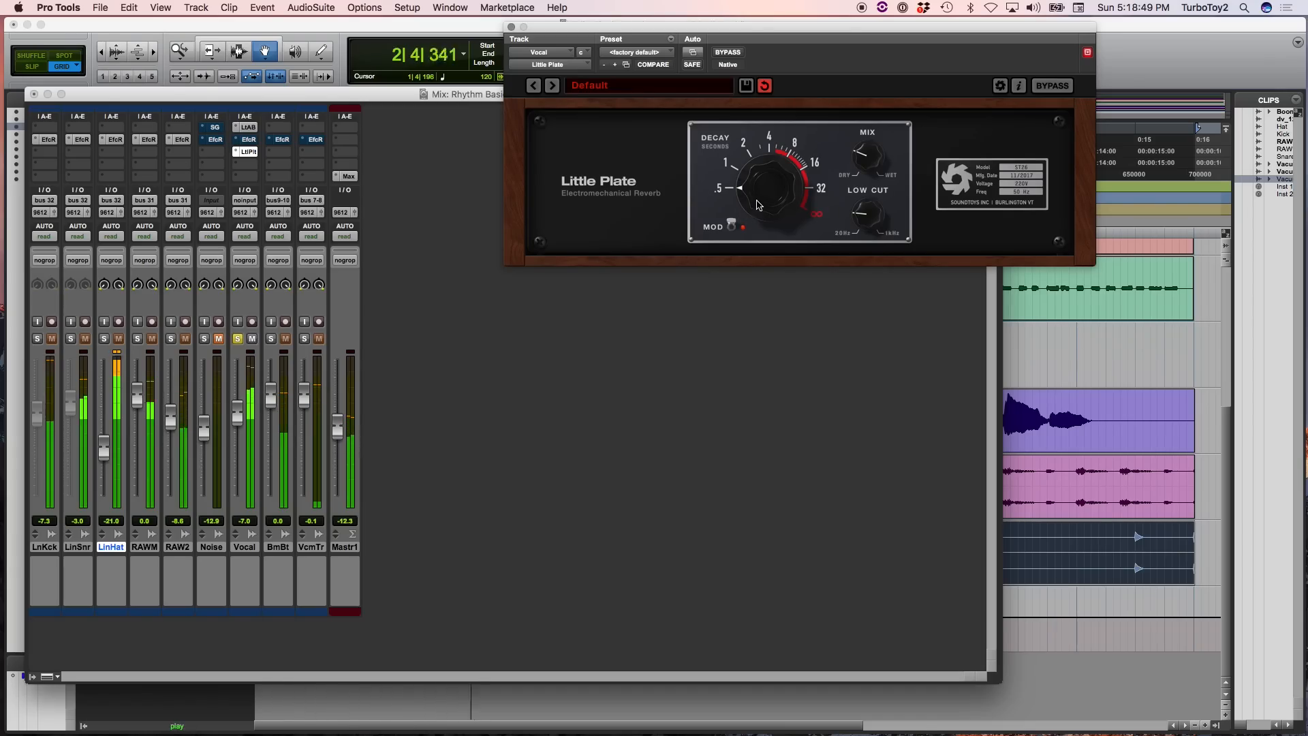
left_click_drag(759, 204, 773, 160)
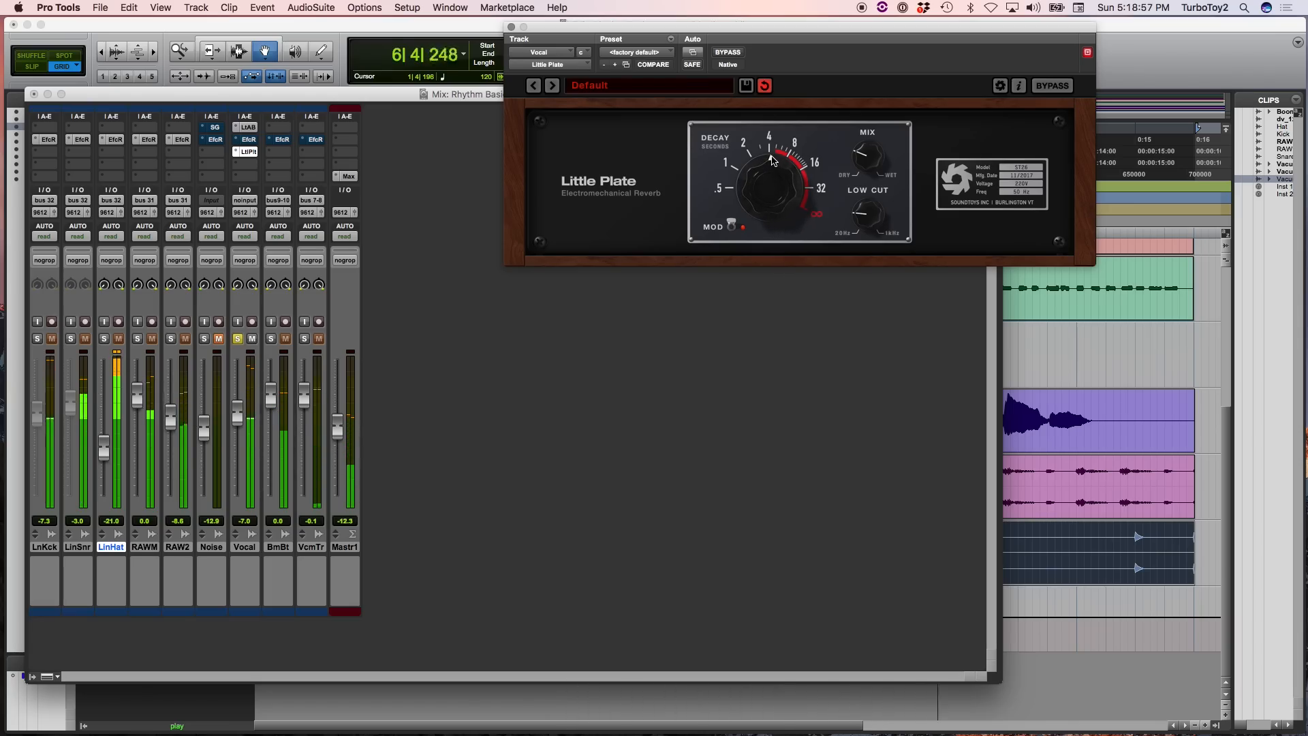
left_click_drag(772, 159, 797, 141)
left_click_drag(773, 175, 863, 34)
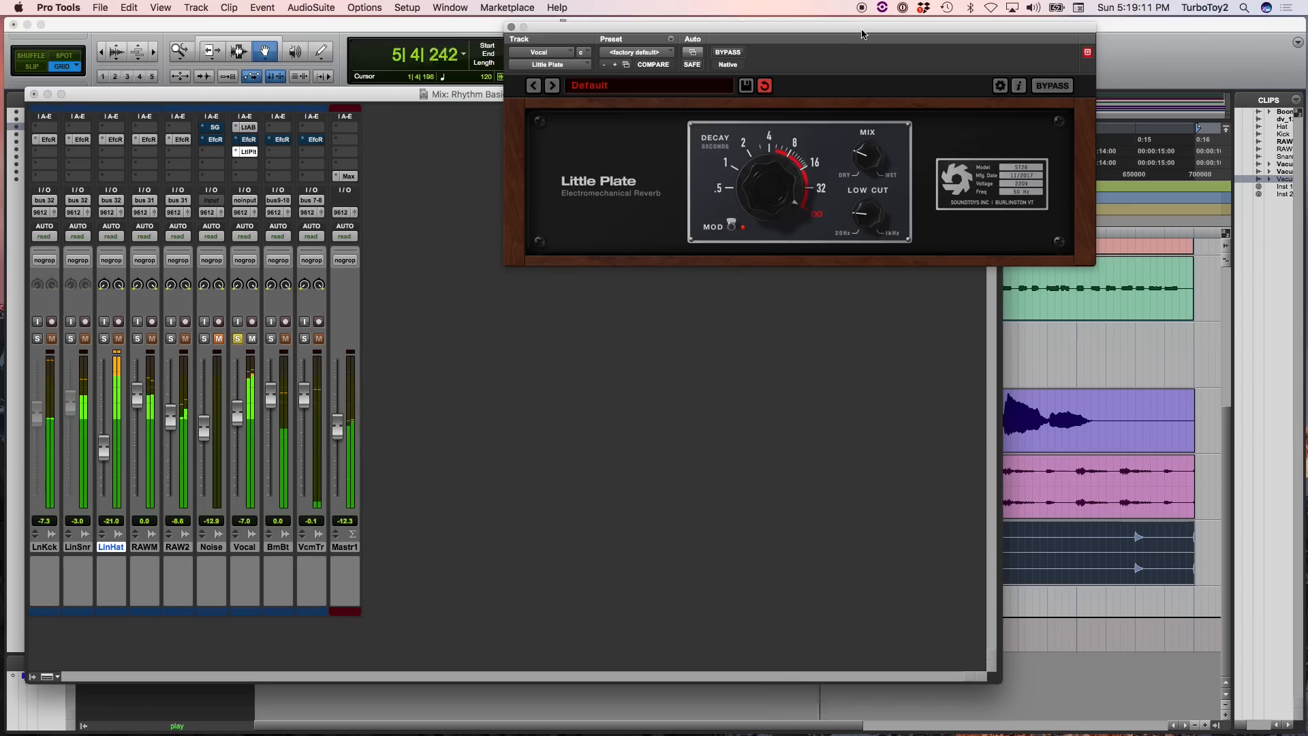
key("space")
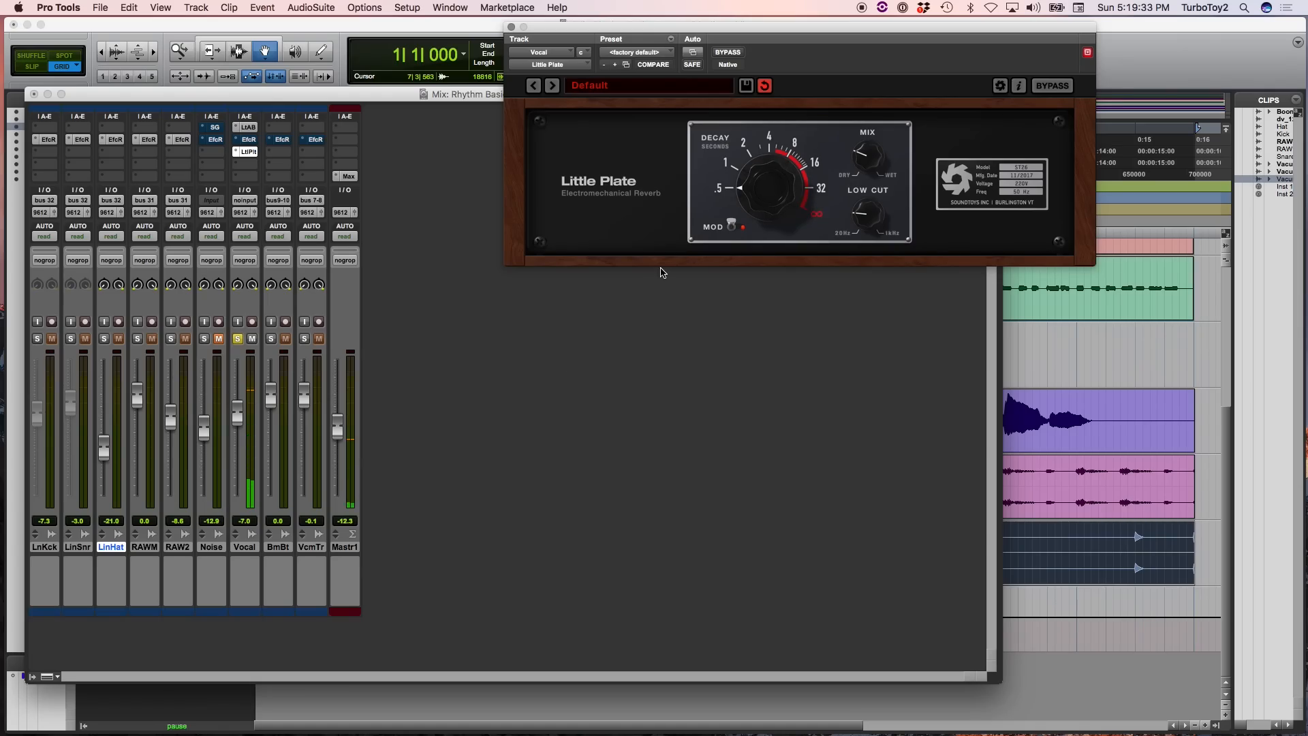
key("space")
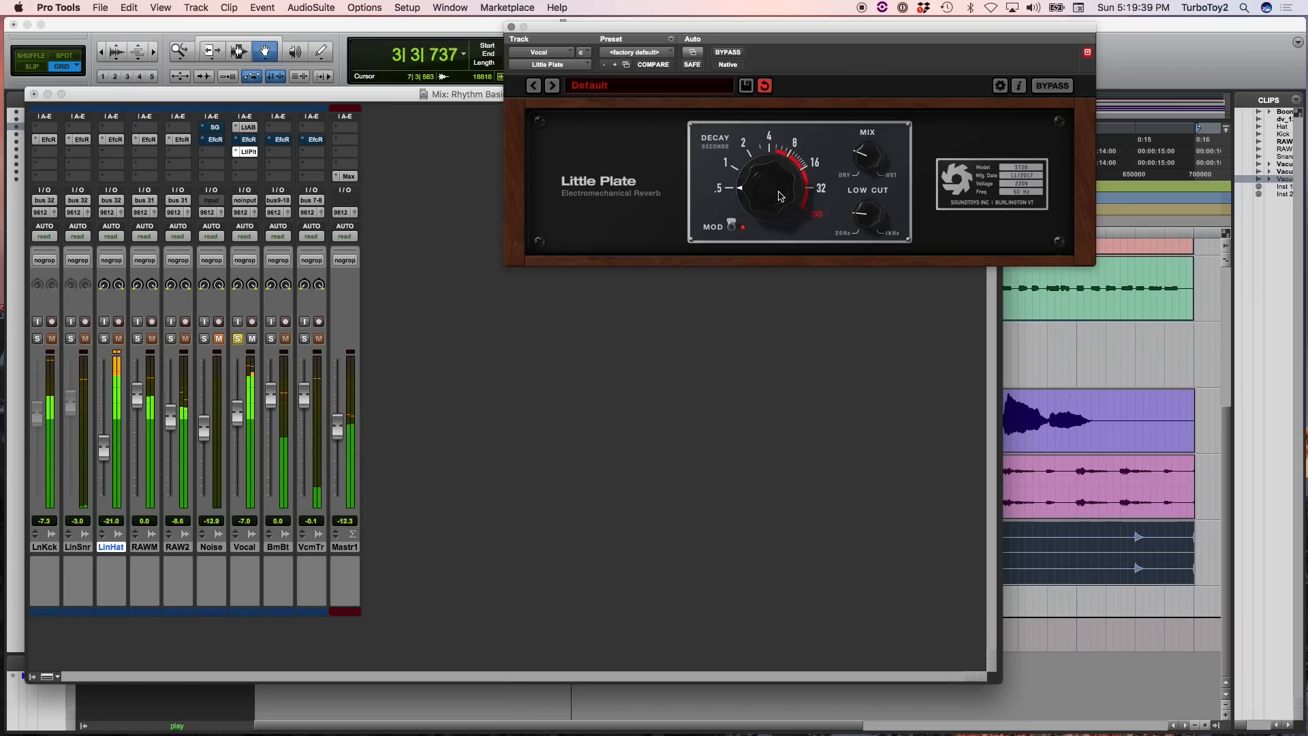
left_click_drag(780, 197, 492, 324)
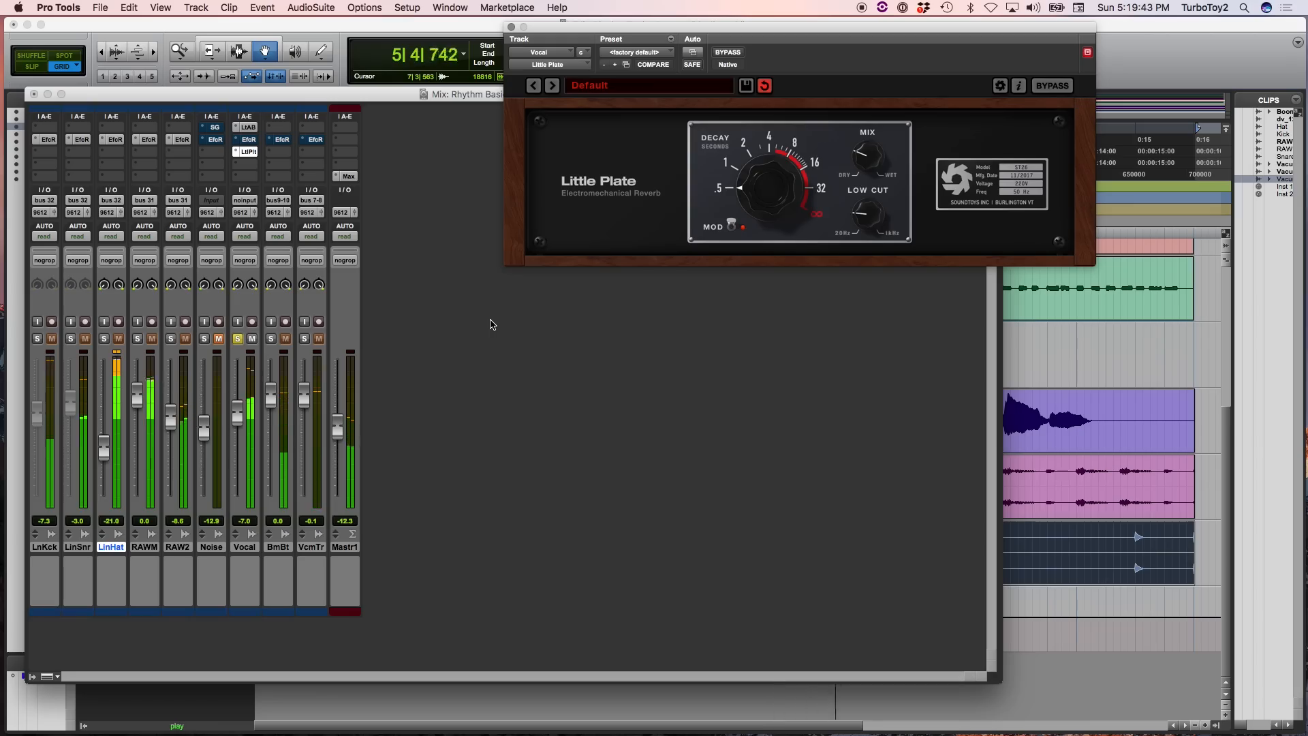
left_click_drag(491, 324, 587, 252)
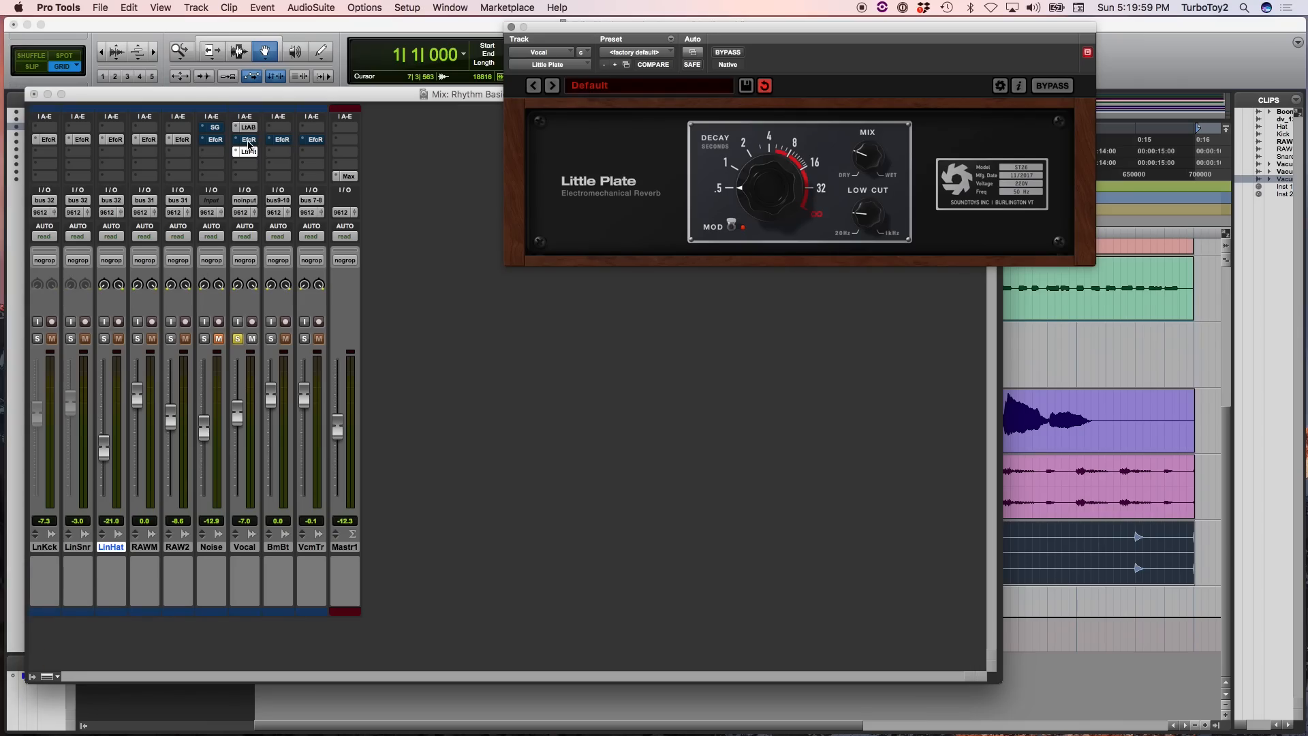
Open the Vocal track's EffectRack, take it out of bypass and audition it together with the RAW2 track soloed
left_click(248, 140)
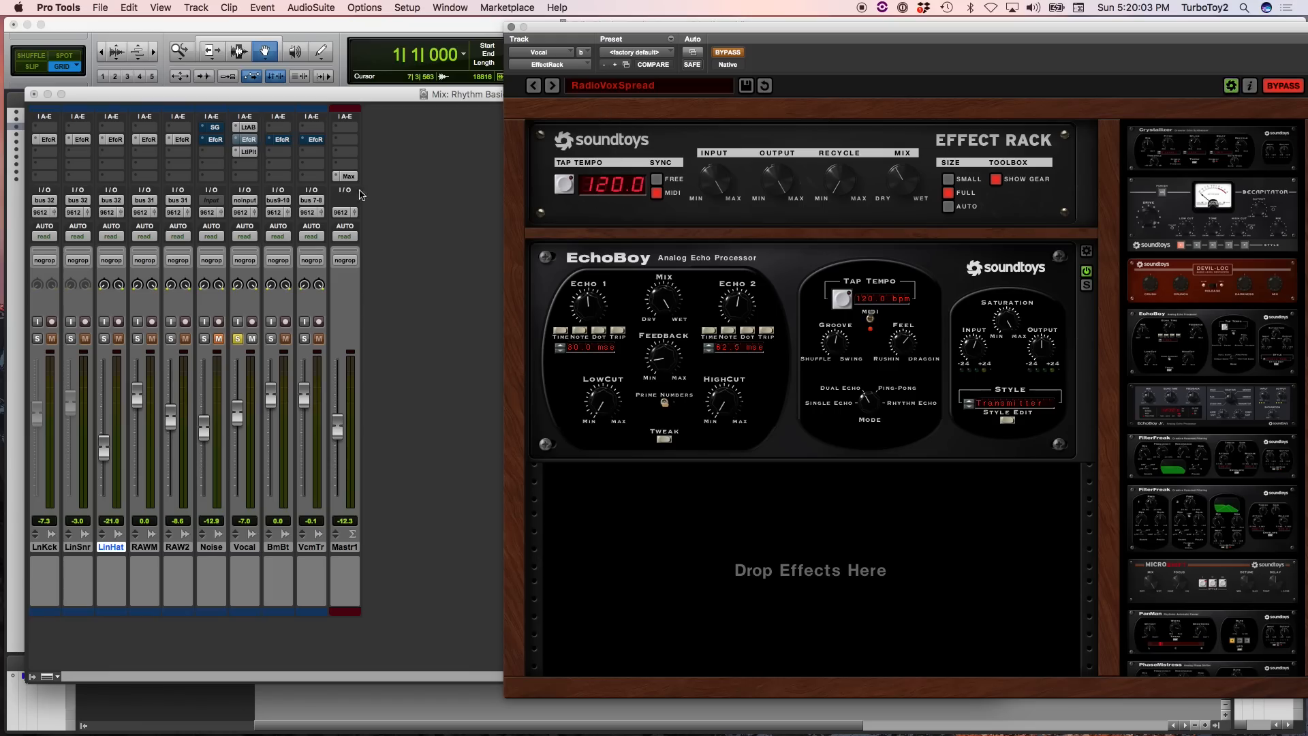
key("space")
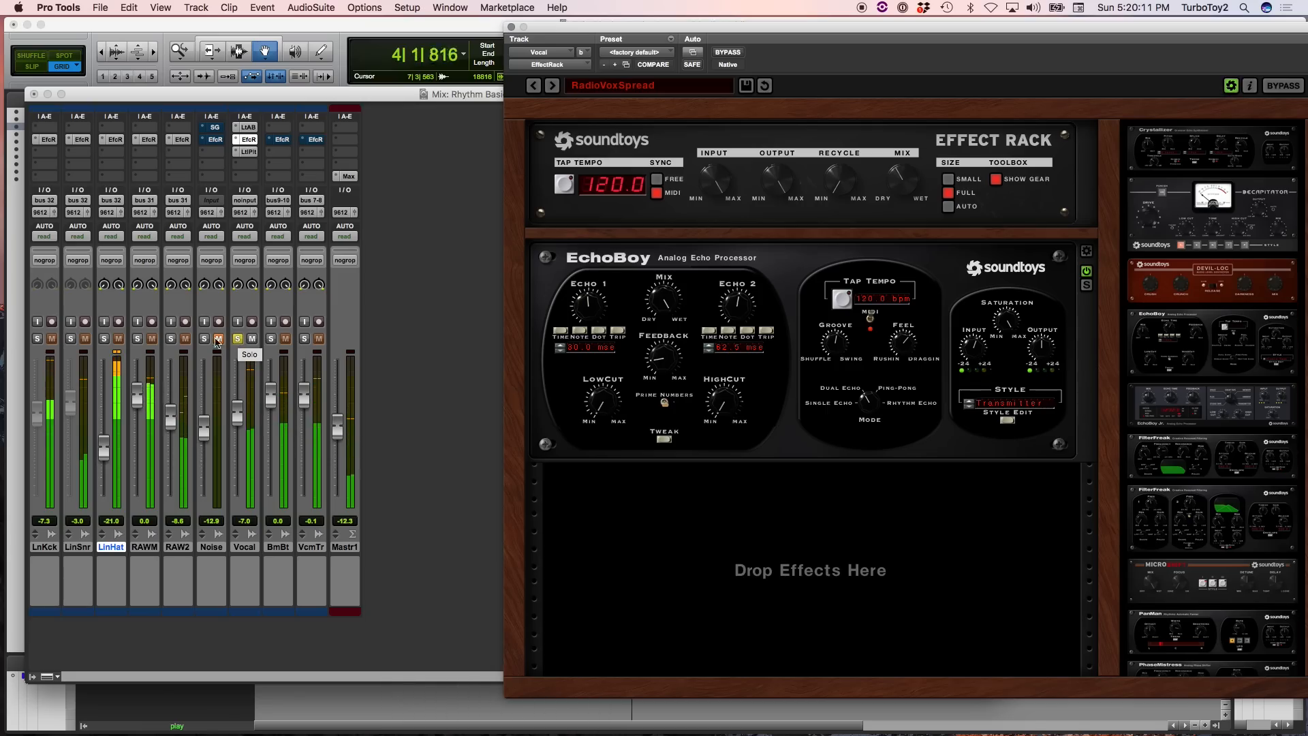
left_click(171, 339)
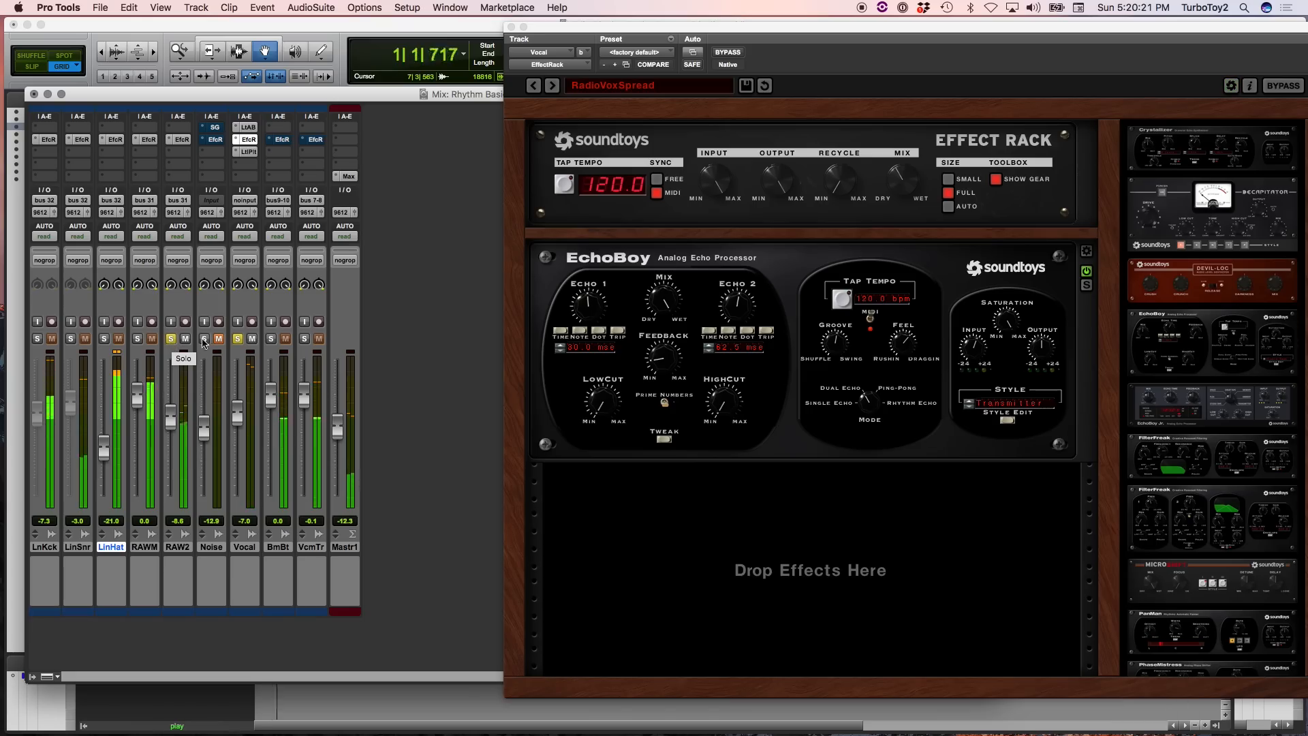
Move the solo from the Vocal and RAW2 tracks to BmBt and open its EffectRack
left_click(237, 339)
left_click(171, 339)
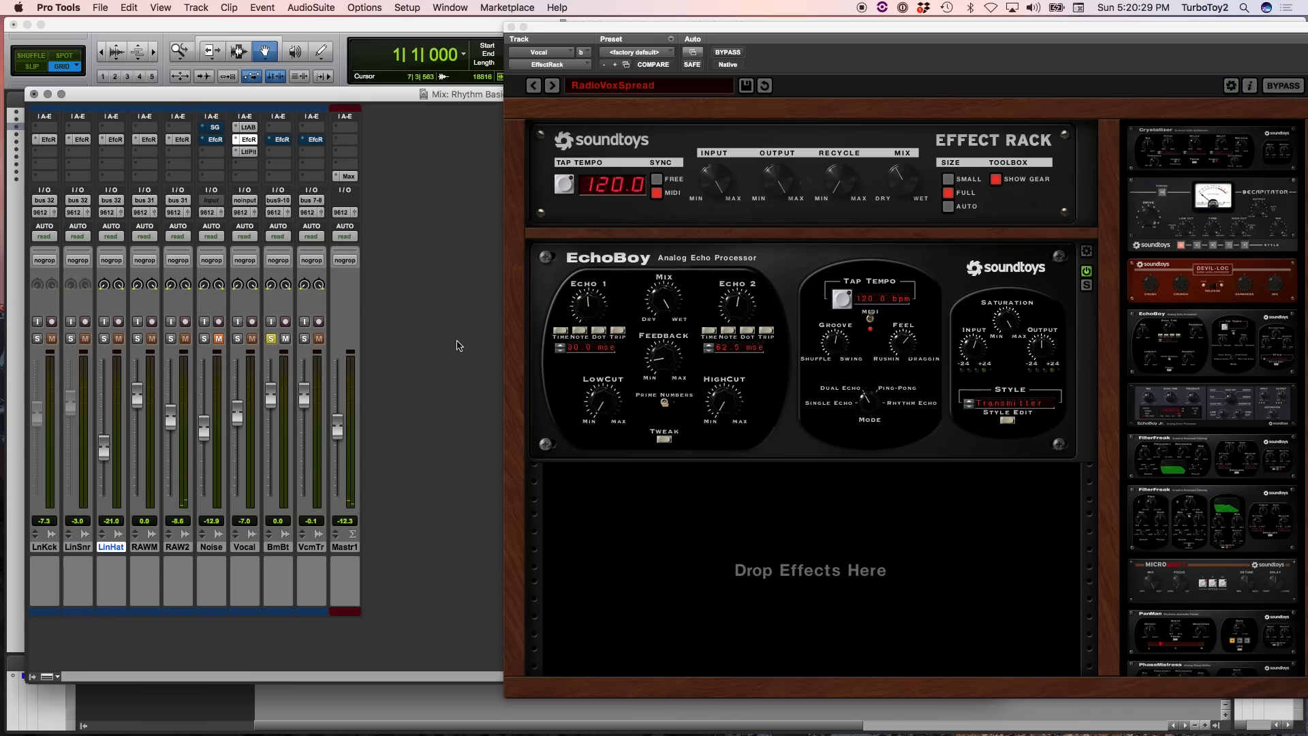
left_click(282, 140)
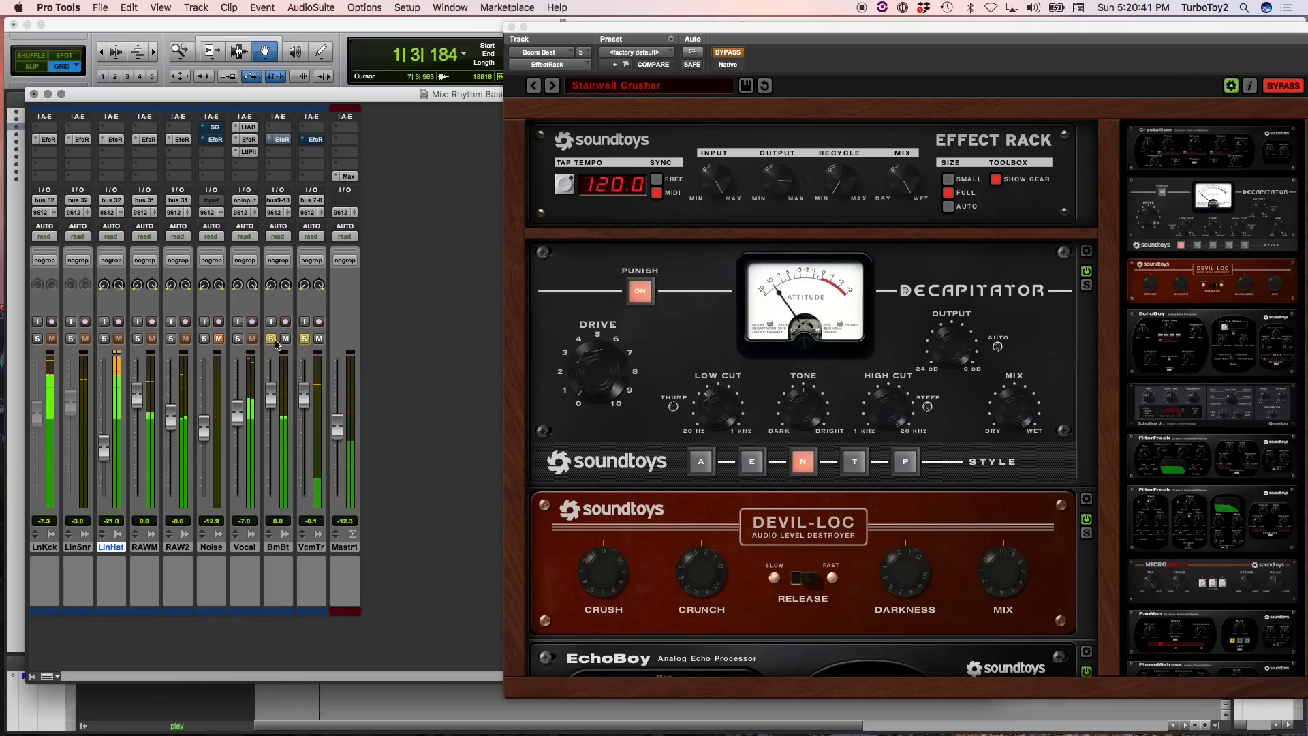
Leave only VcmTr soloed, take its EffectRack out of bypass and switch the rack to the Under The Lava preset
left_click(271, 338)
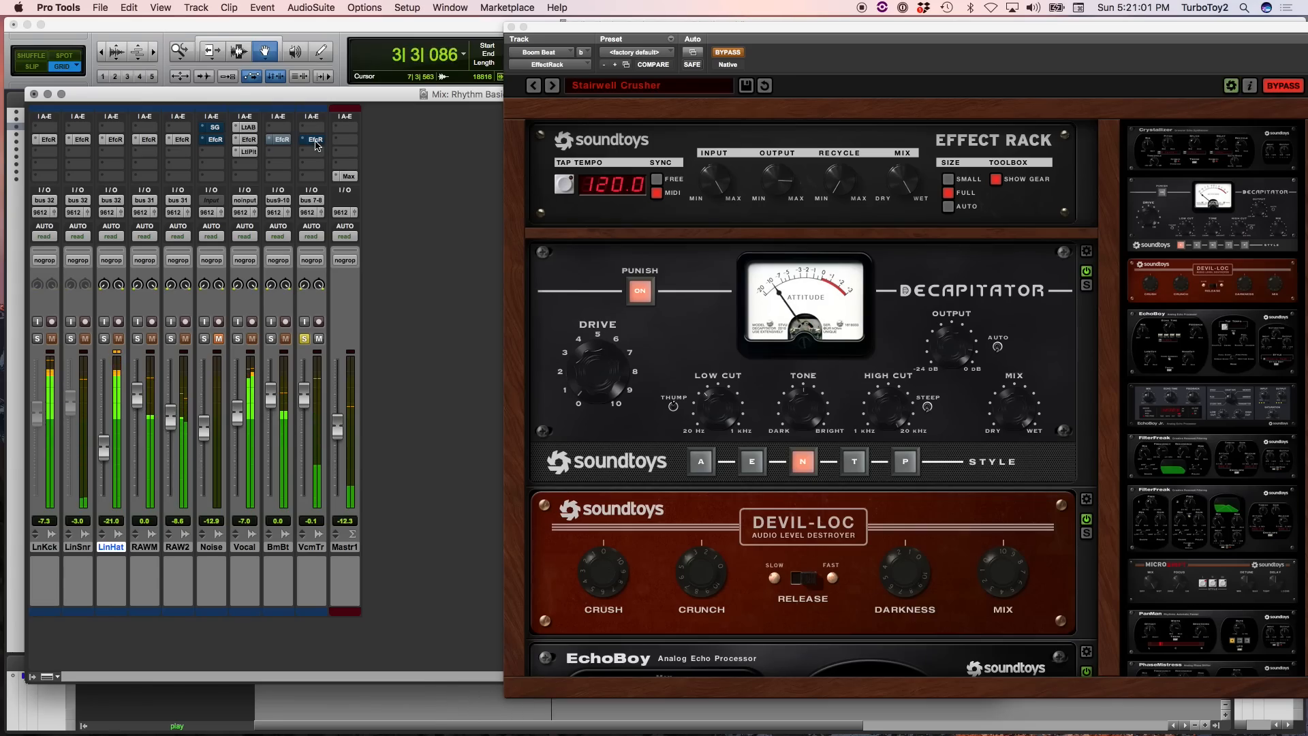
left_click(316, 139)
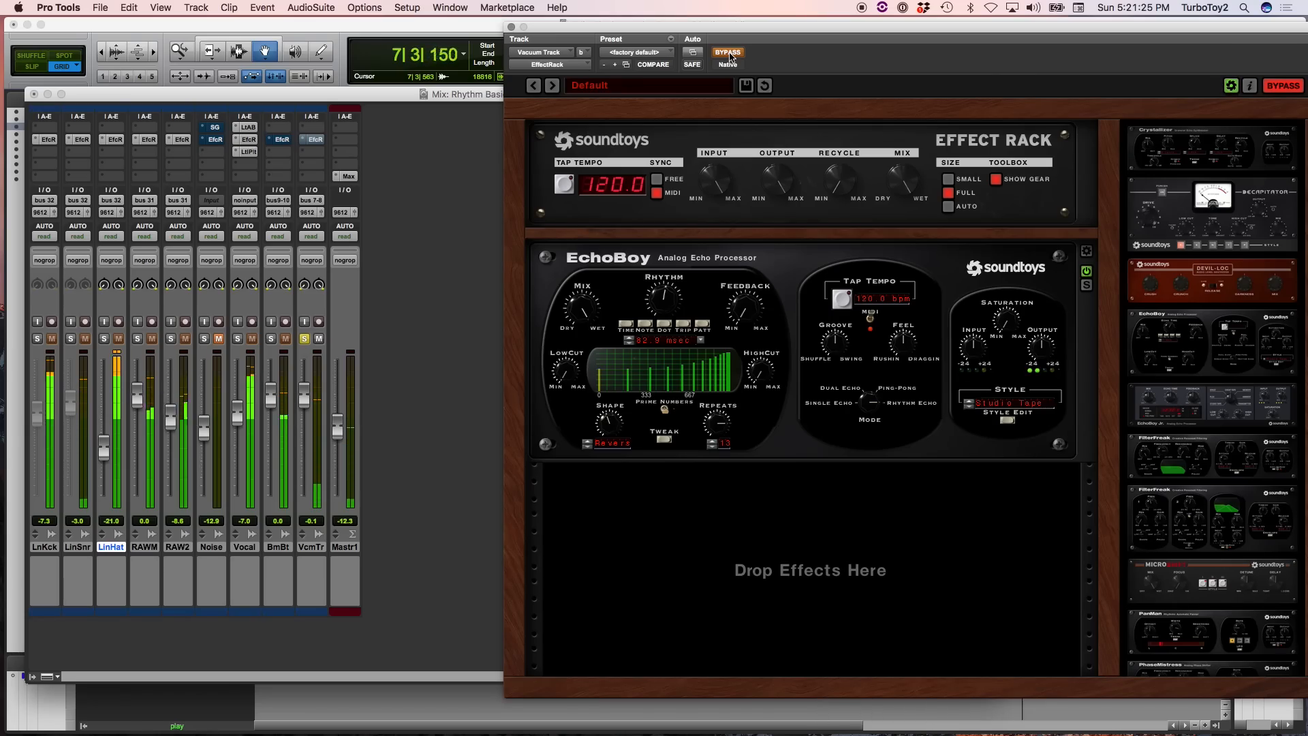
left_click(729, 54)
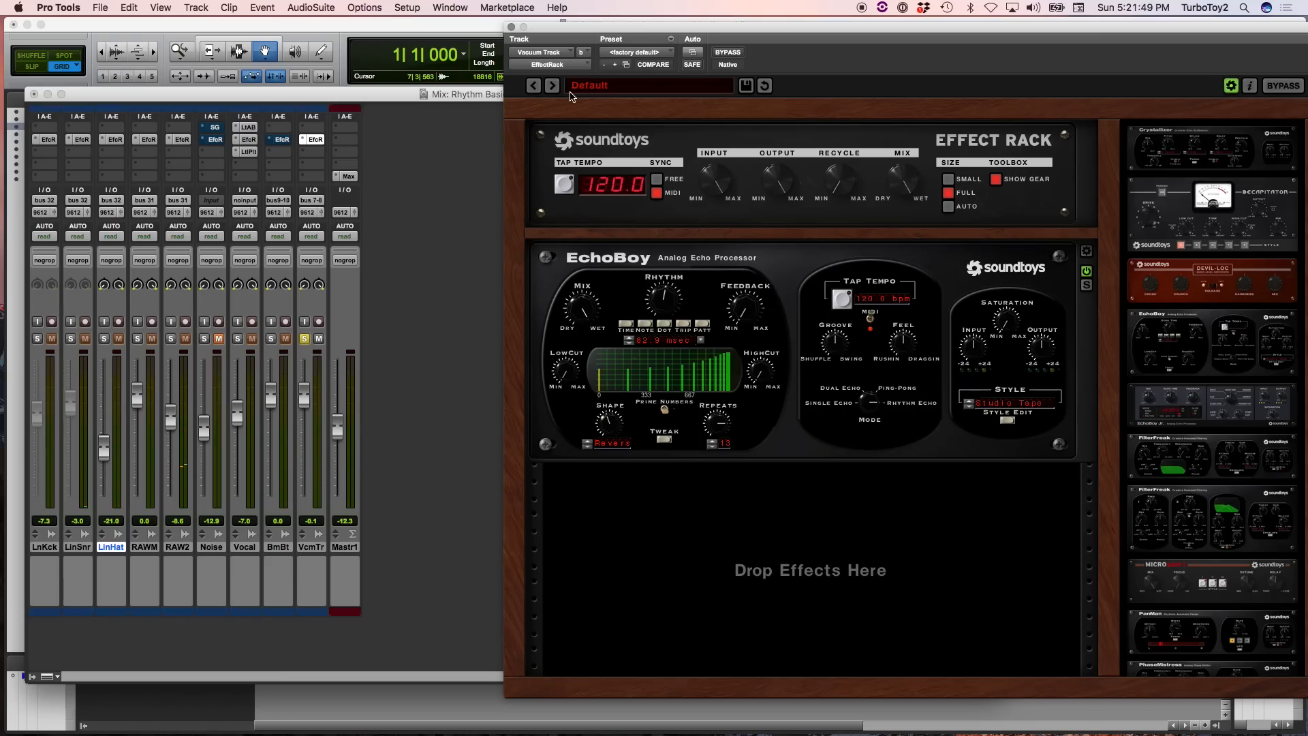
left_click(534, 86)
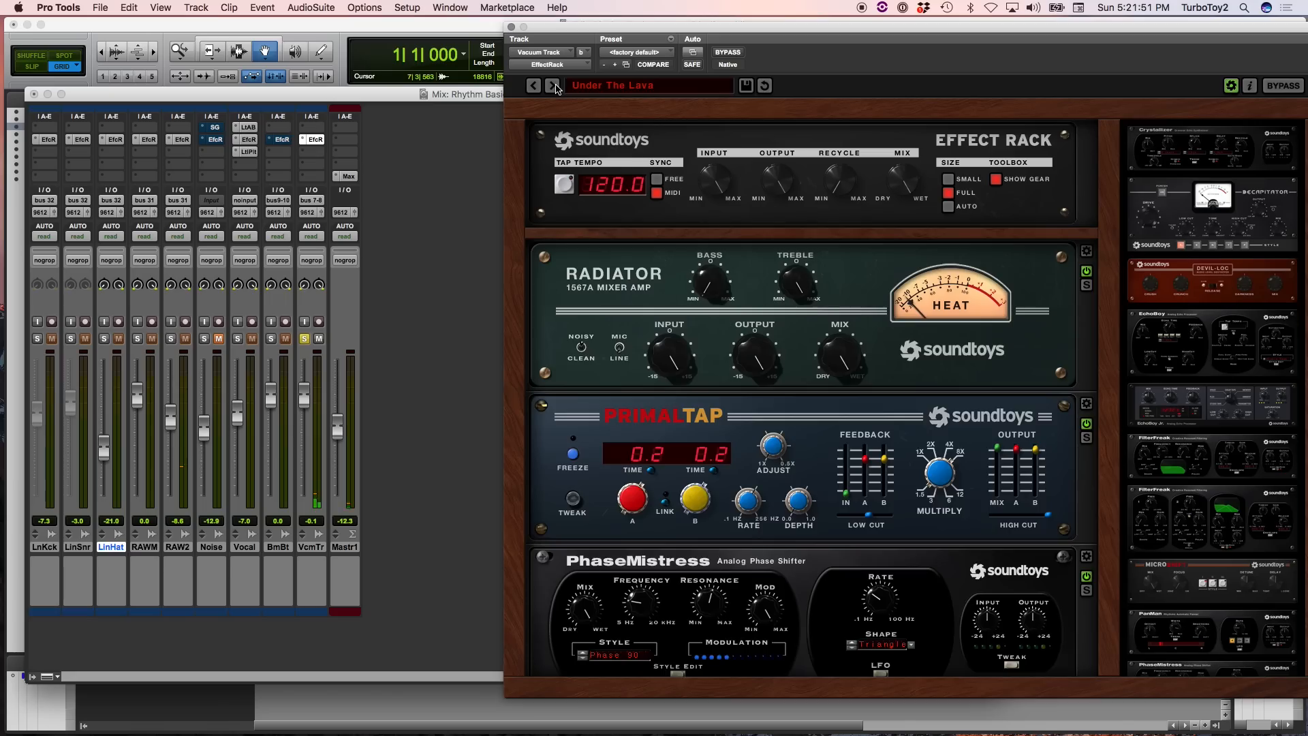
Switch the VcmTr rack to the Default preset, add EchoBoy to it and set its mode to Rhythm Echo
left_click(553, 85)
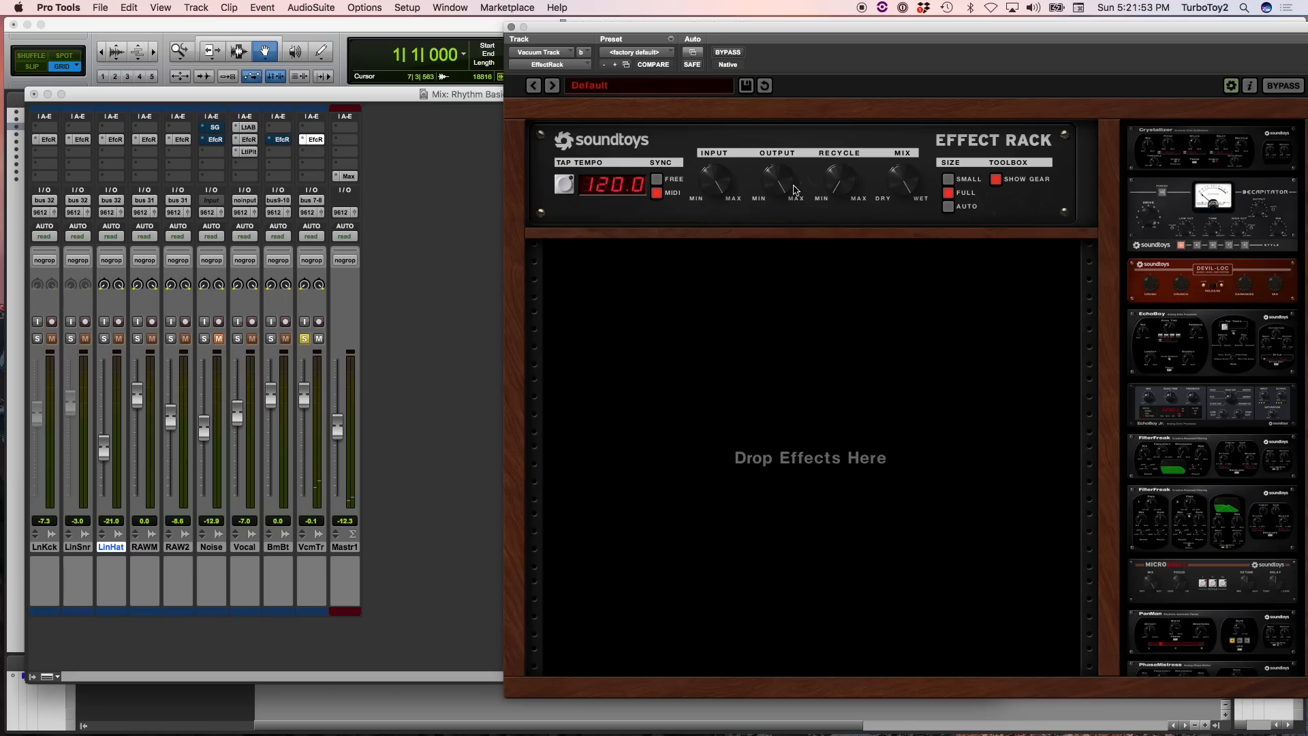
left_click_drag(1231, 345, 863, 345)
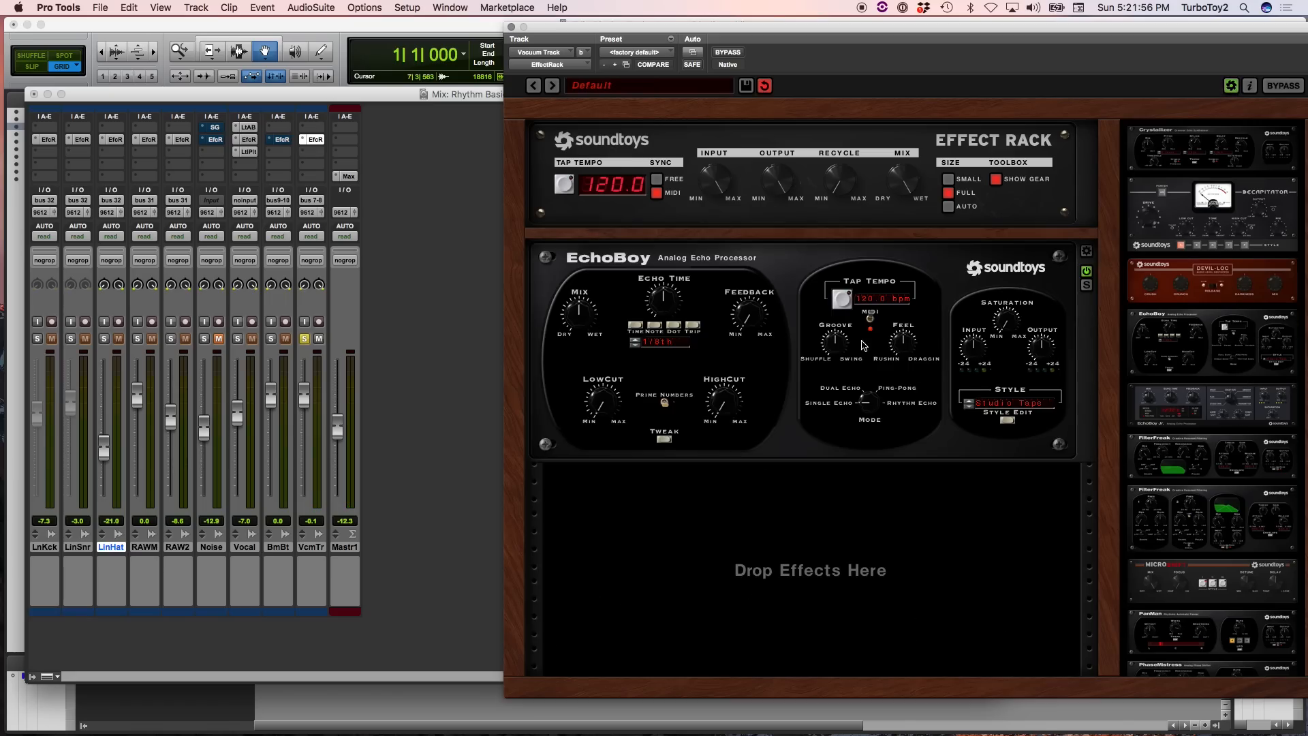
left_click(900, 409)
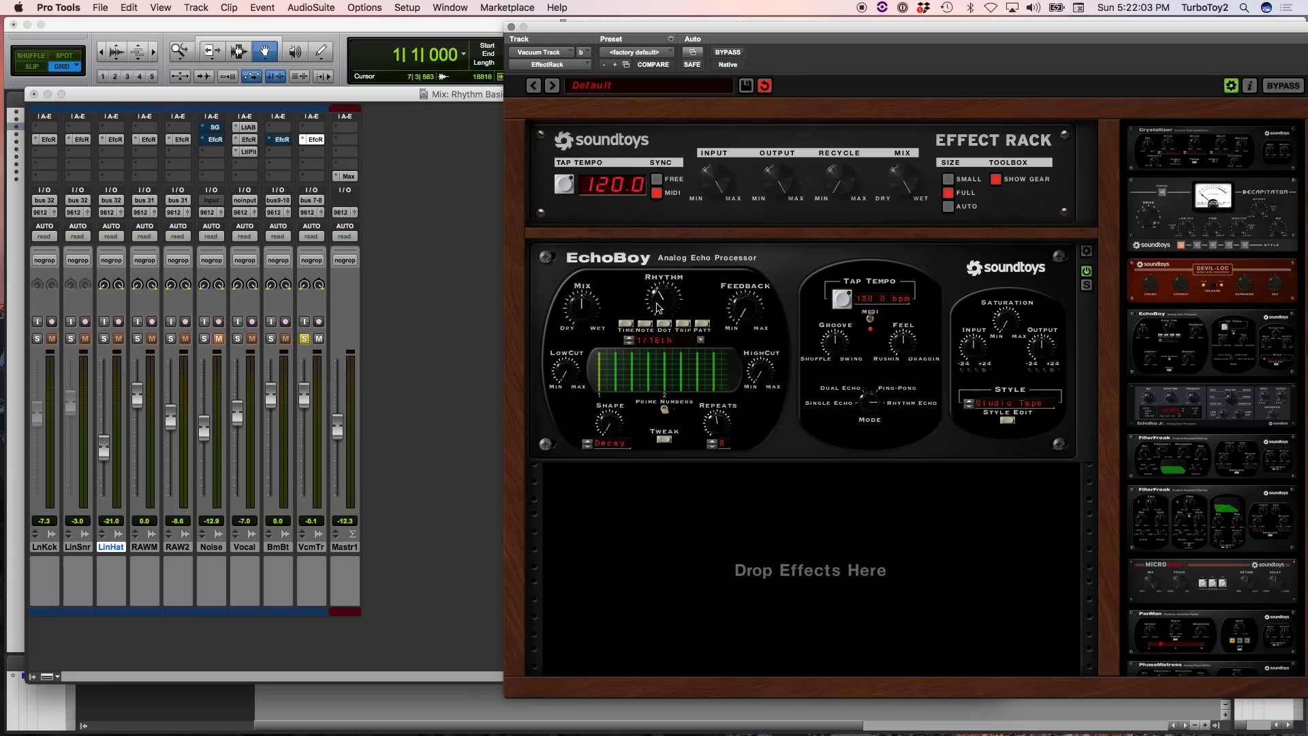
Set EchoBoy's rhythm to 71.0 msec with the Reverb shape and warp the echo pattern in its tweak controls
left_click_drag(665, 304, 660, 304)
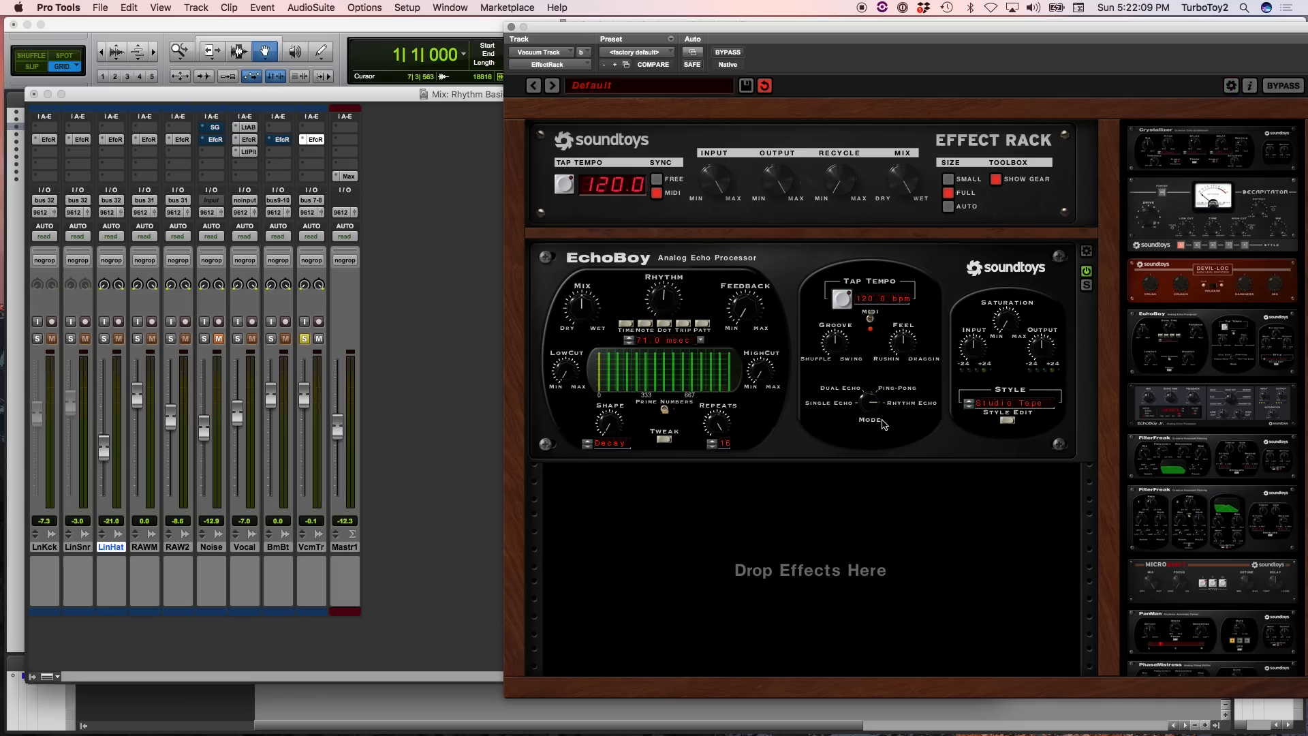
left_click(664, 441)
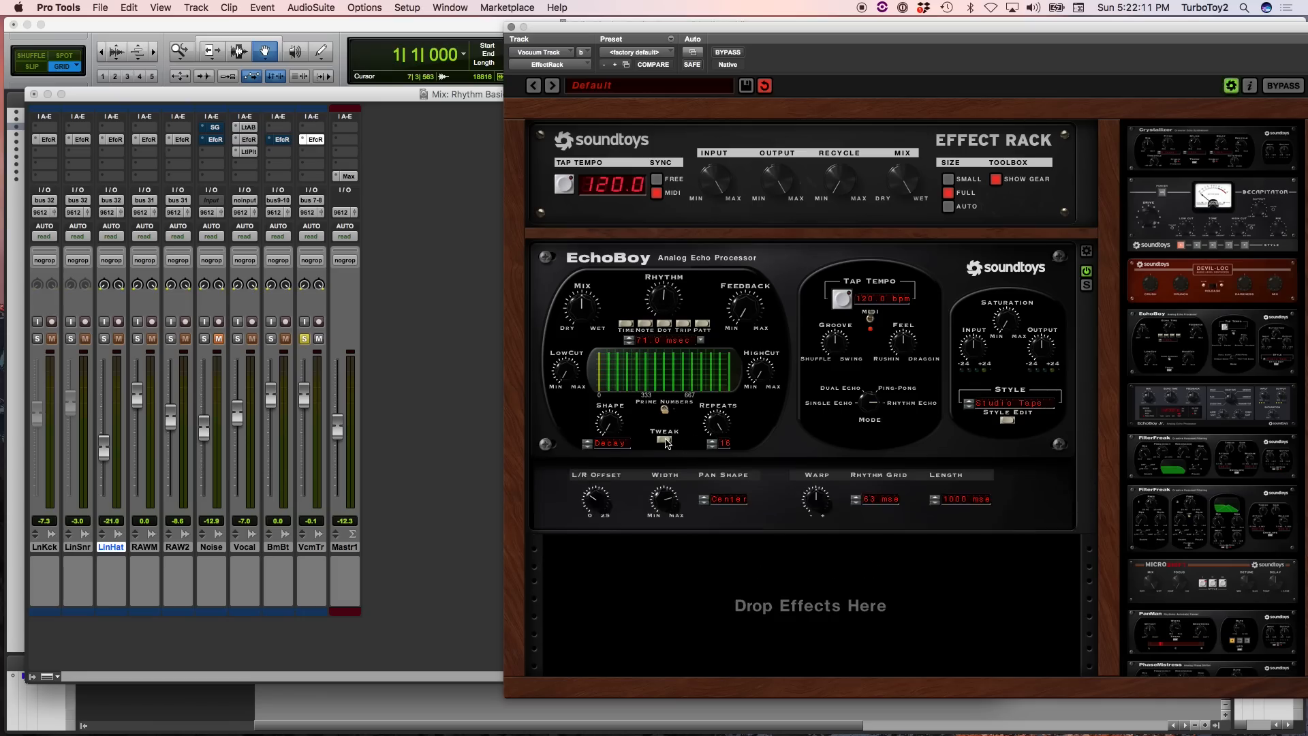
left_click_drag(817, 504, 835, 495)
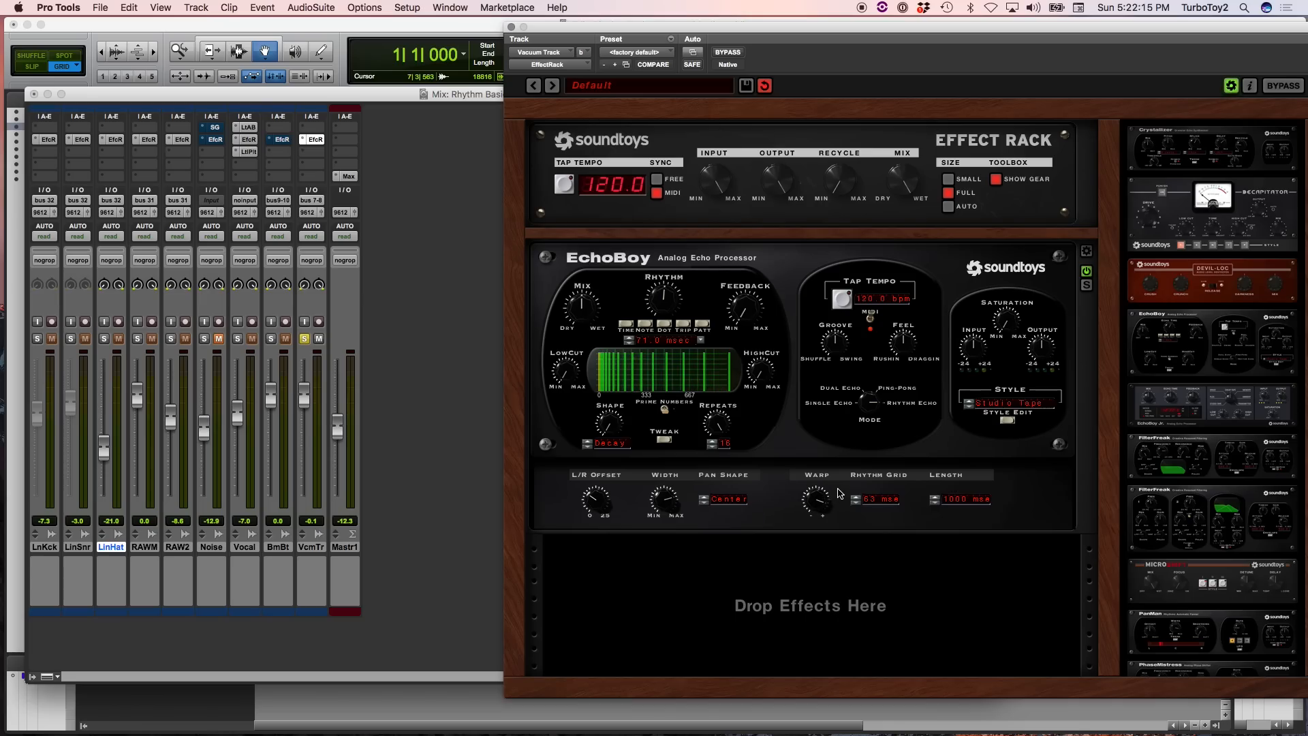
key("space")
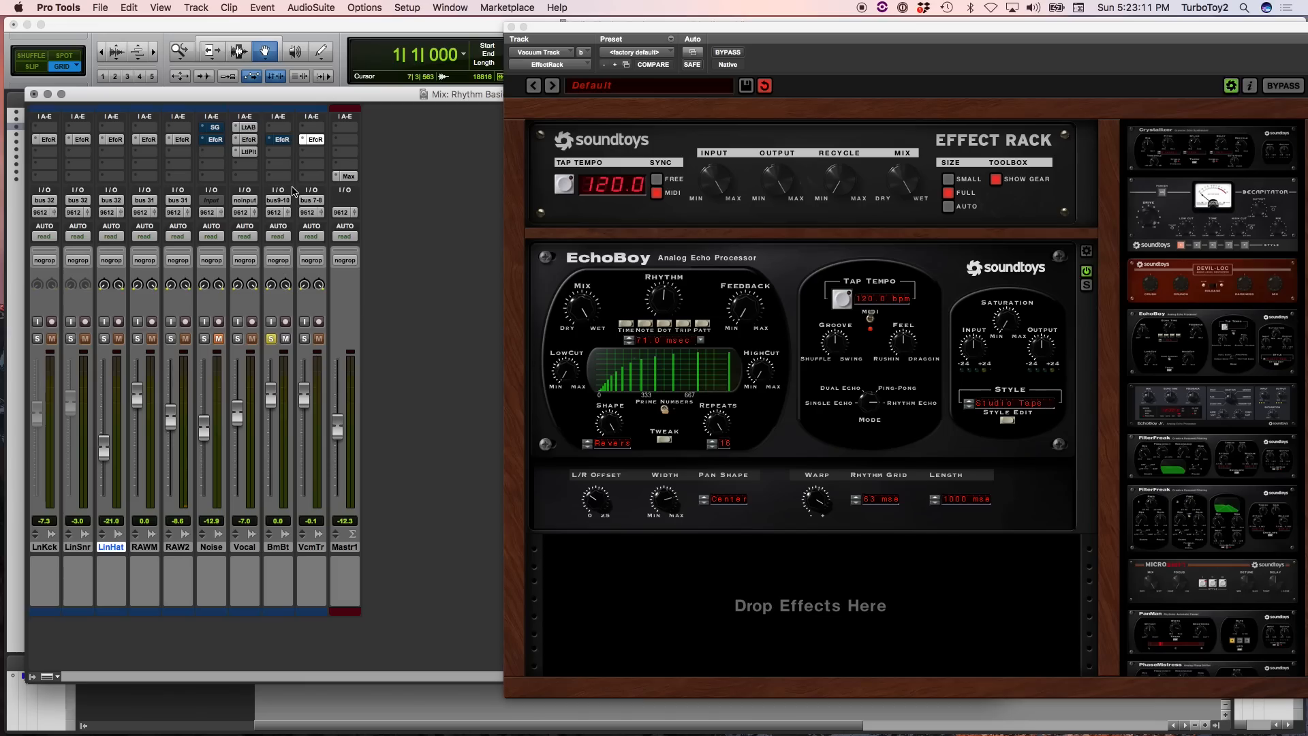
Open the soloed BmBt track's EffectRack and audition it during playback, taking it out of bypass
left_click(280, 139)
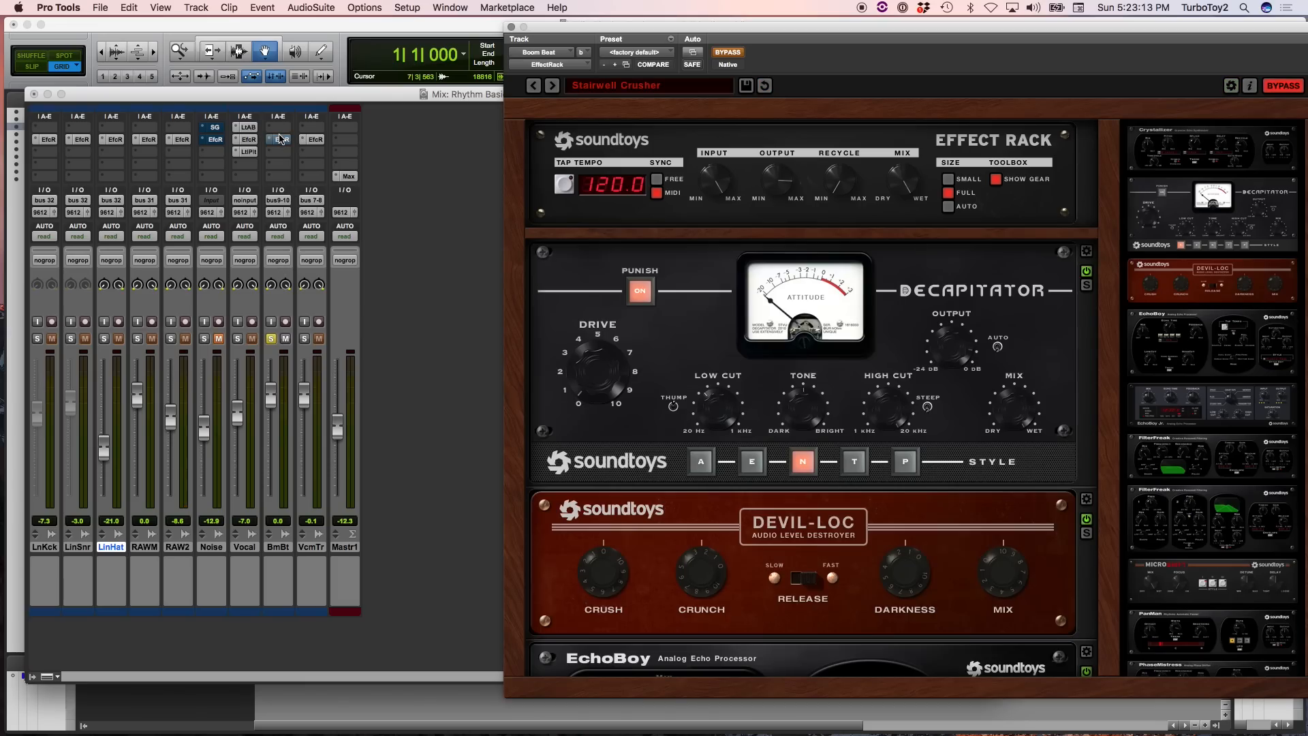
key("space")
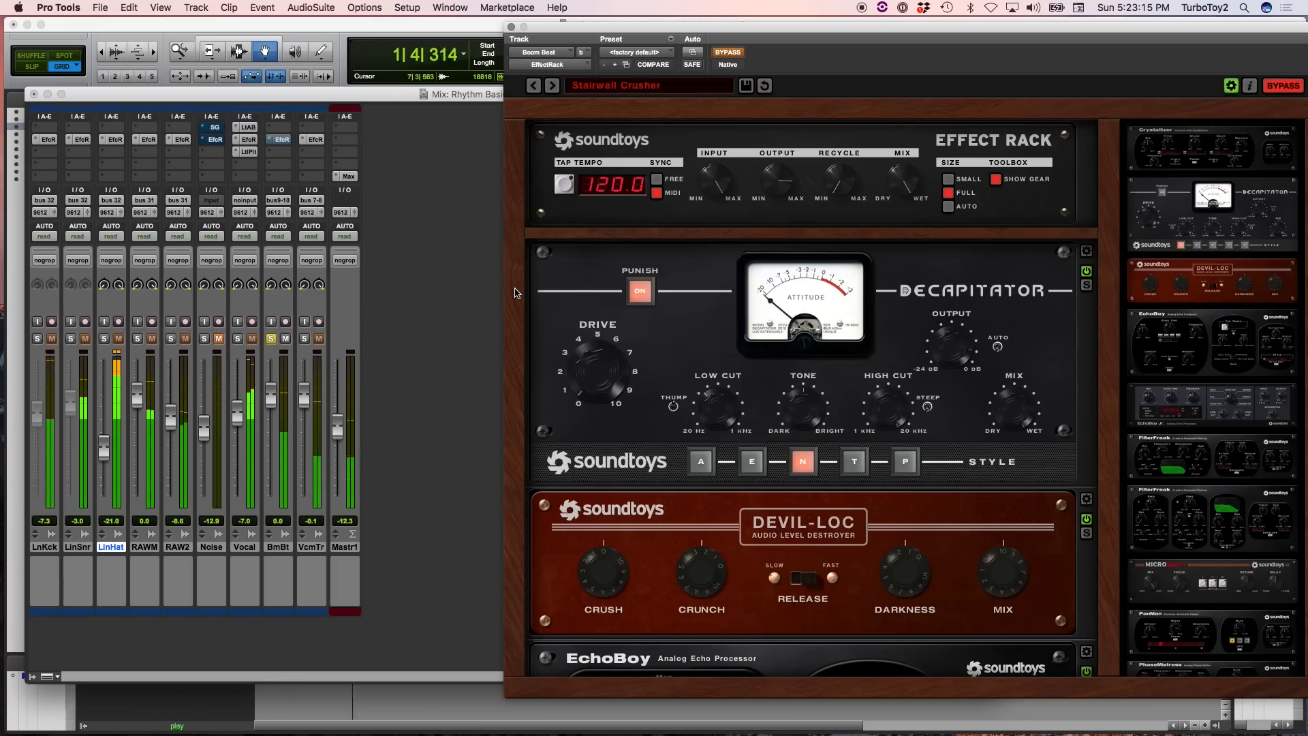
left_click(728, 53)
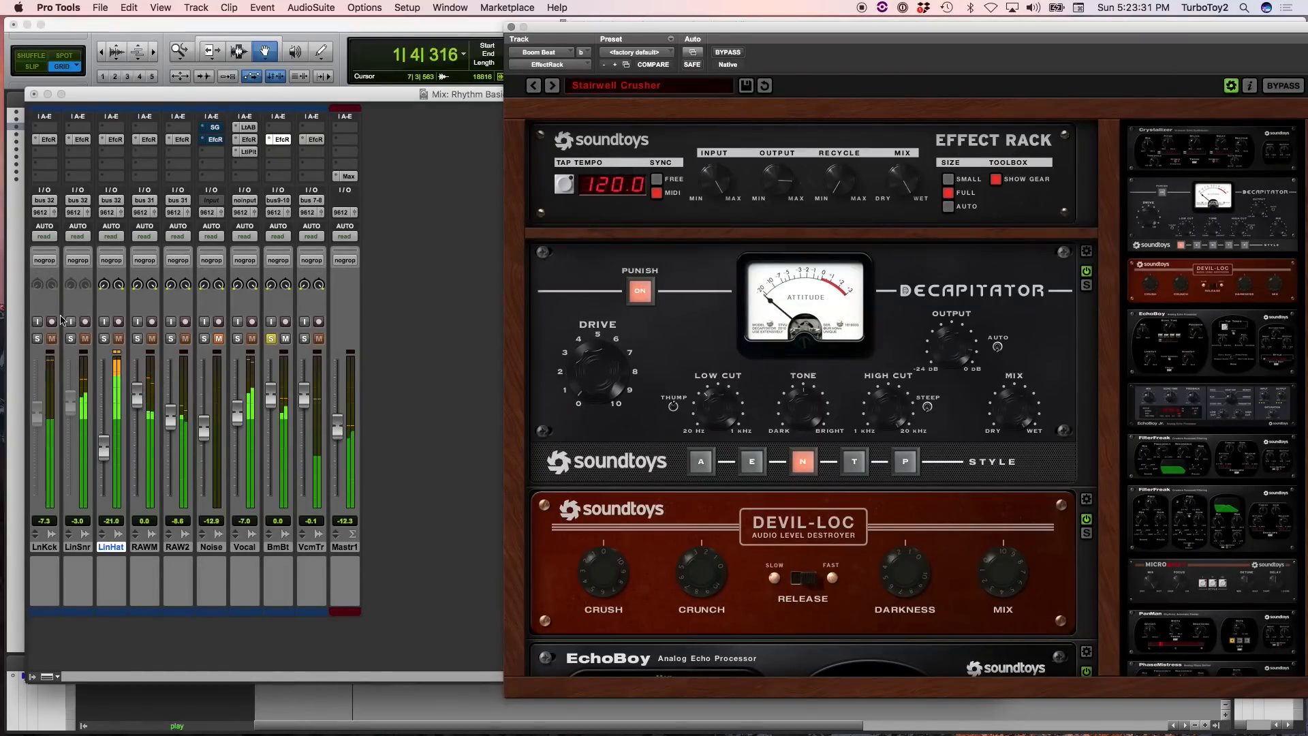
Add LnKck, LinSnr, Vocal and RAWM to the solo during playback and lower the RAWM fader to -3.3 dB
left_click(36, 338)
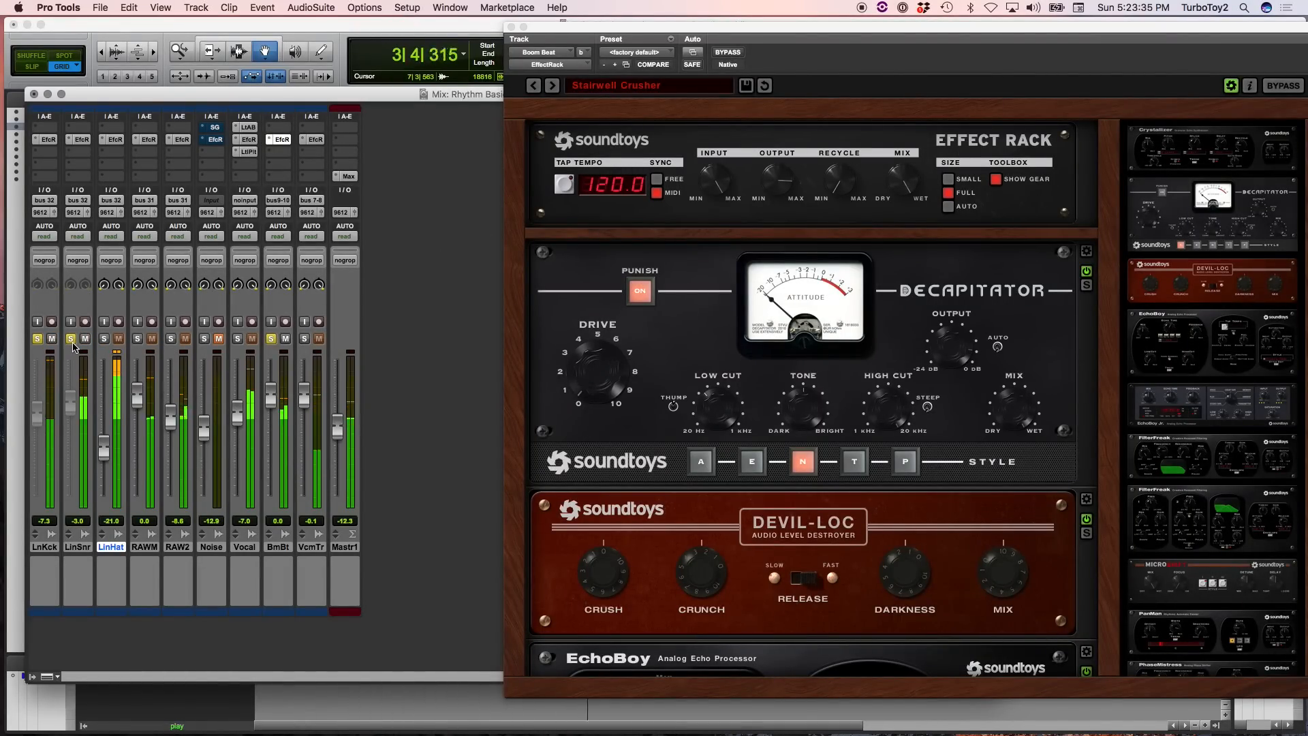
left_click(237, 339)
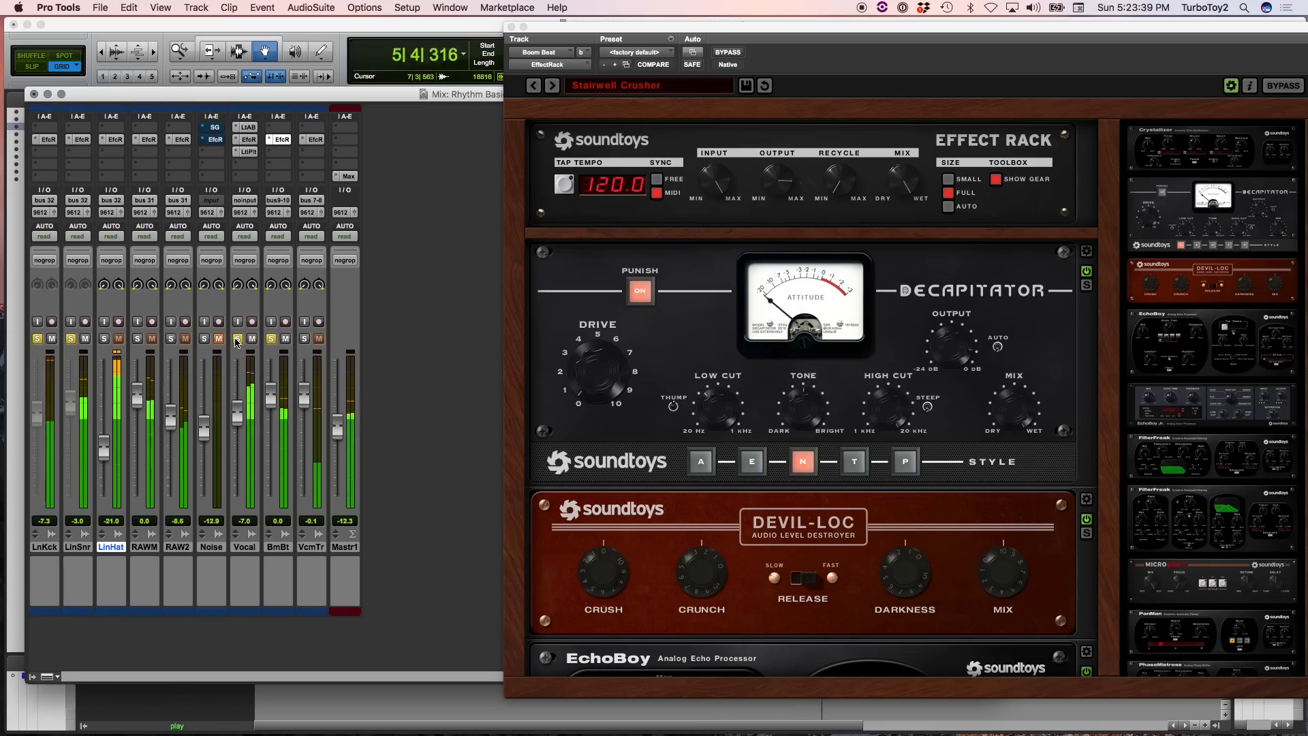
left_click(138, 339)
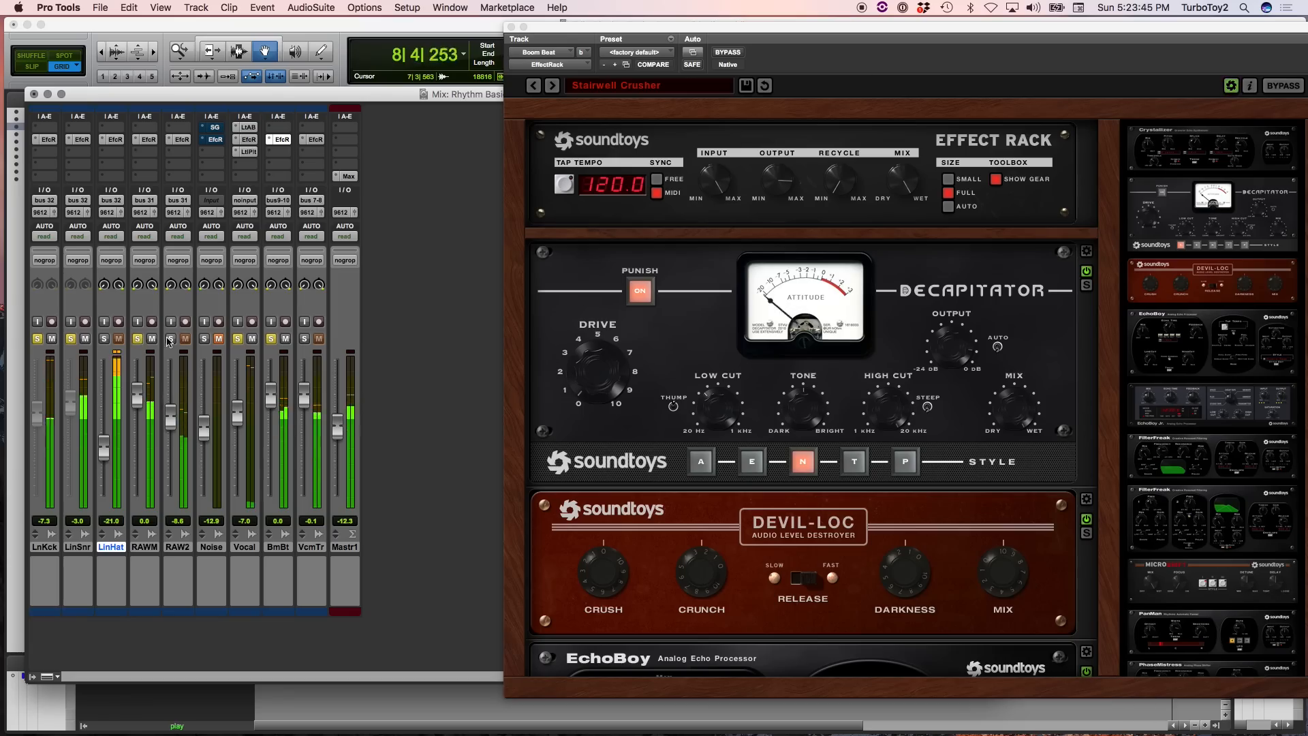
left_click_drag(139, 393, 140, 402)
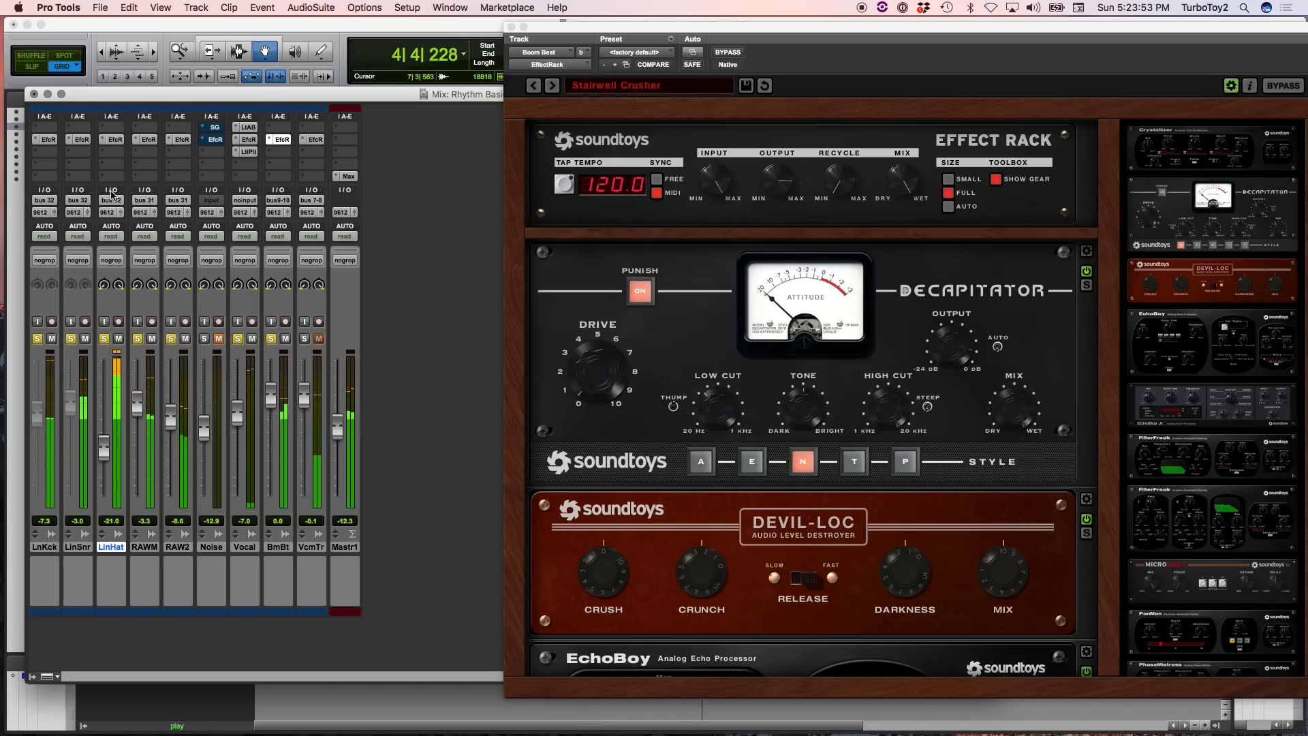
Open the LinHat track's EffectRack, bring VcmTr into the soloed mix and clear the solo on all tracks
left_click(117, 140)
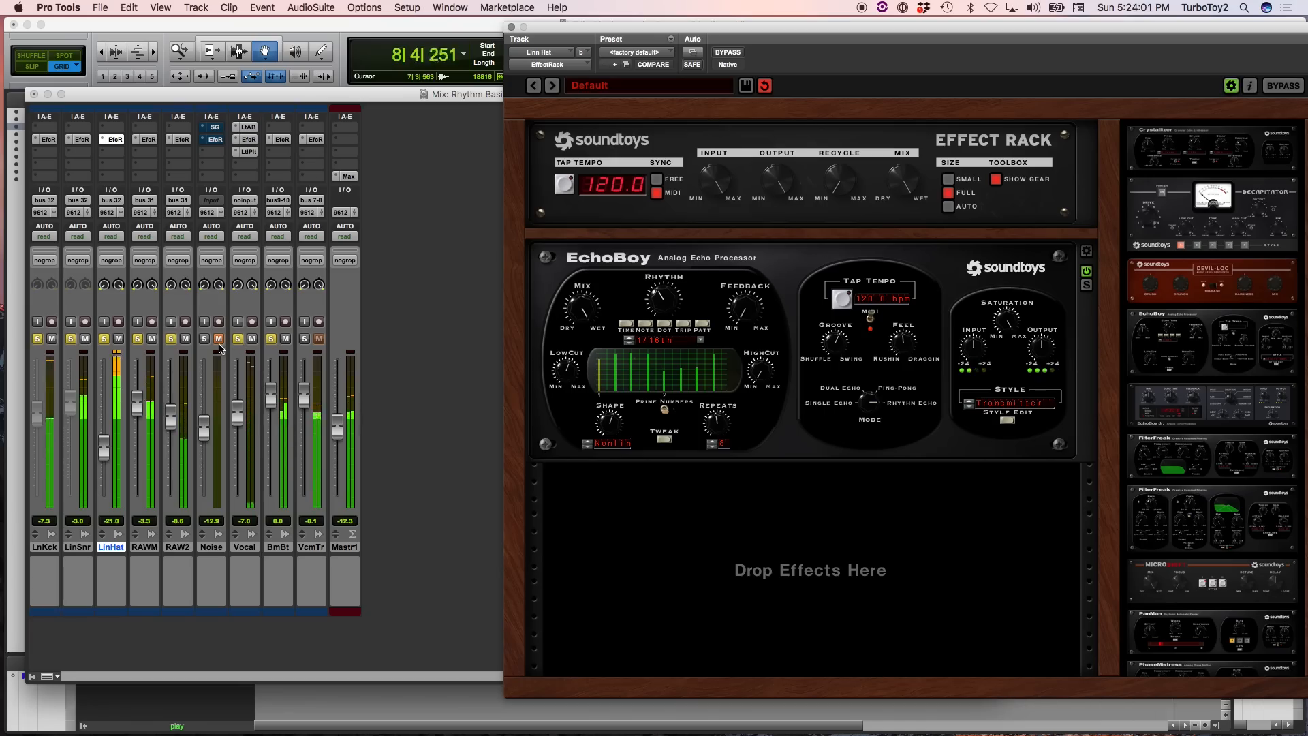
left_click(304, 340)
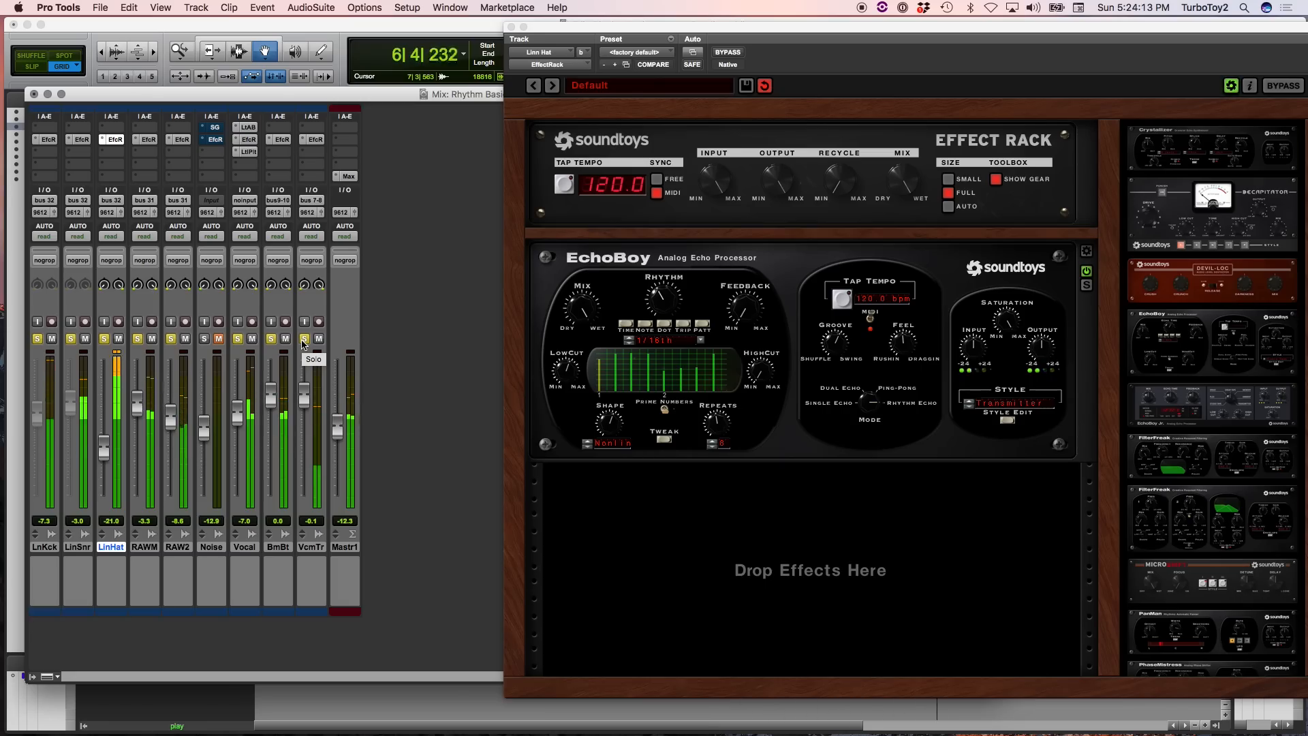
left_click(304, 339, "alt")
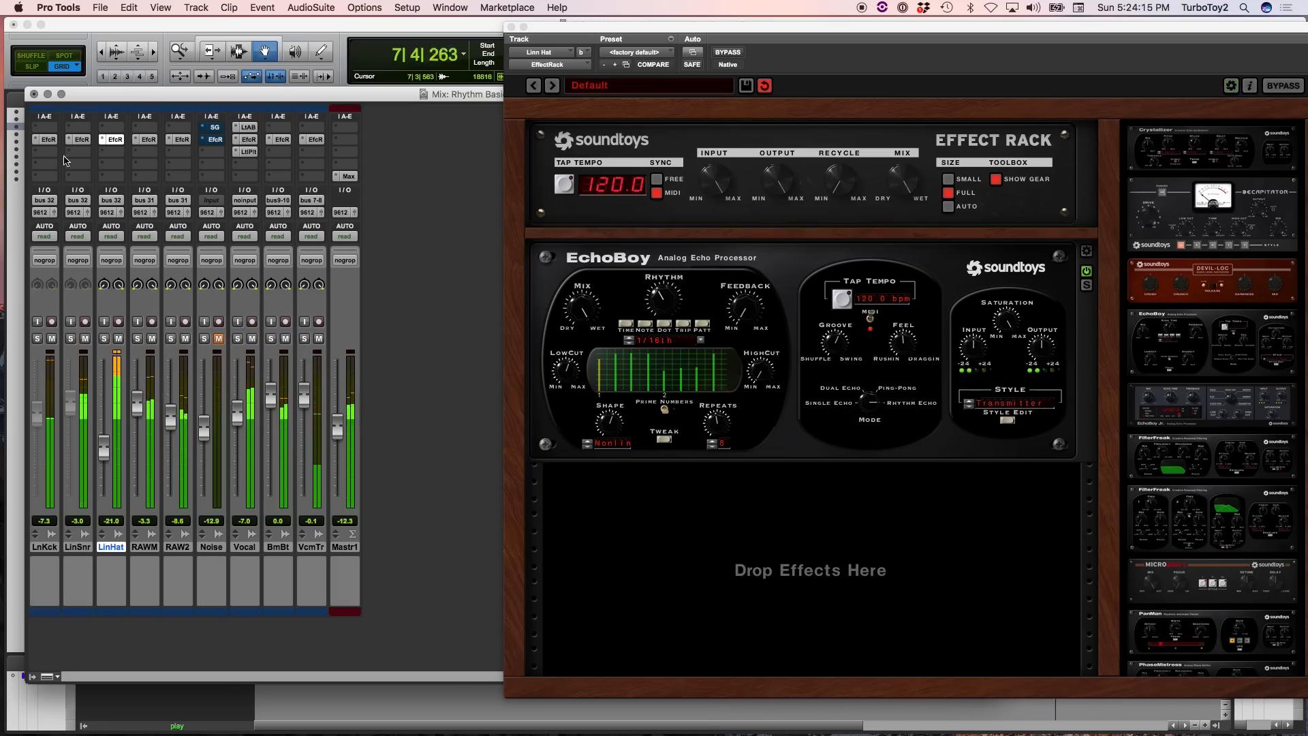
Bypass the EffectRack on every track plus Little AlterBoy and Little Plate on Vocal, and move the rack window off the edit window's clip list
left_click(47, 139, "alt+super")
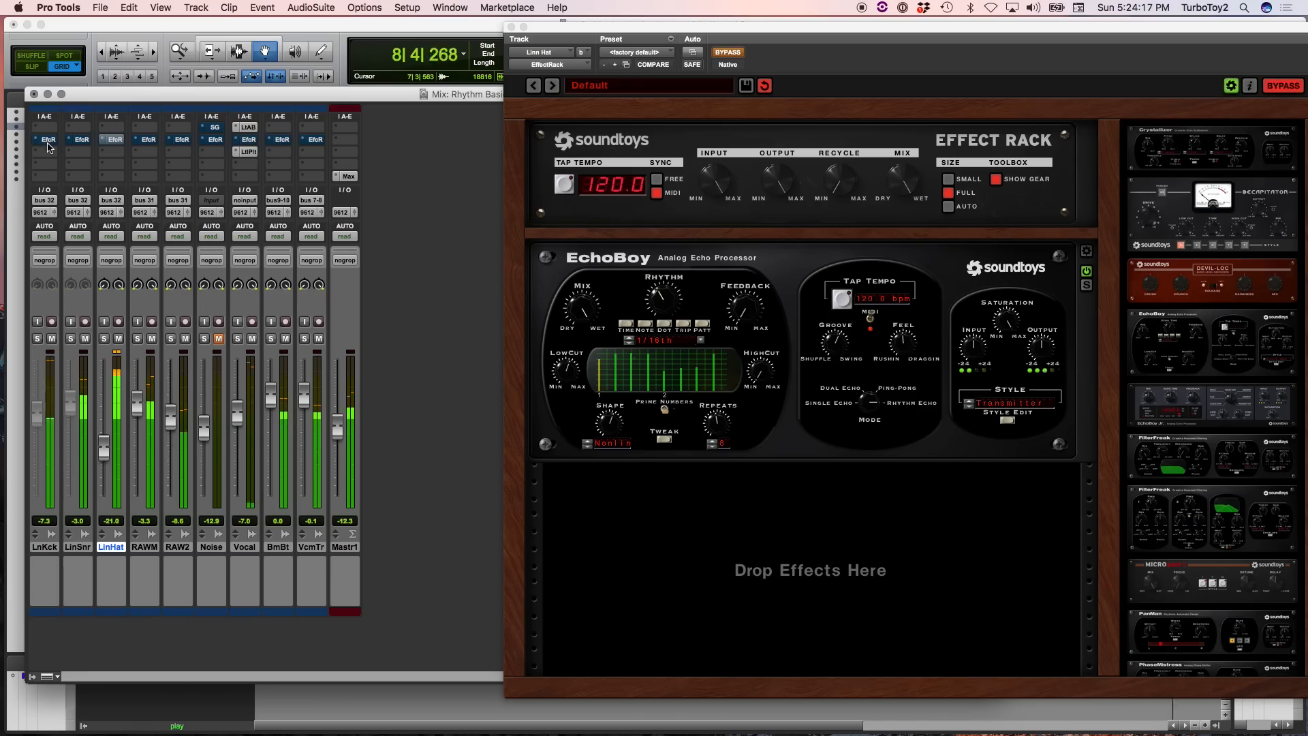
left_click(243, 147)
left_click(231, 110)
left_click(248, 129, "super")
left_click(248, 152, "super")
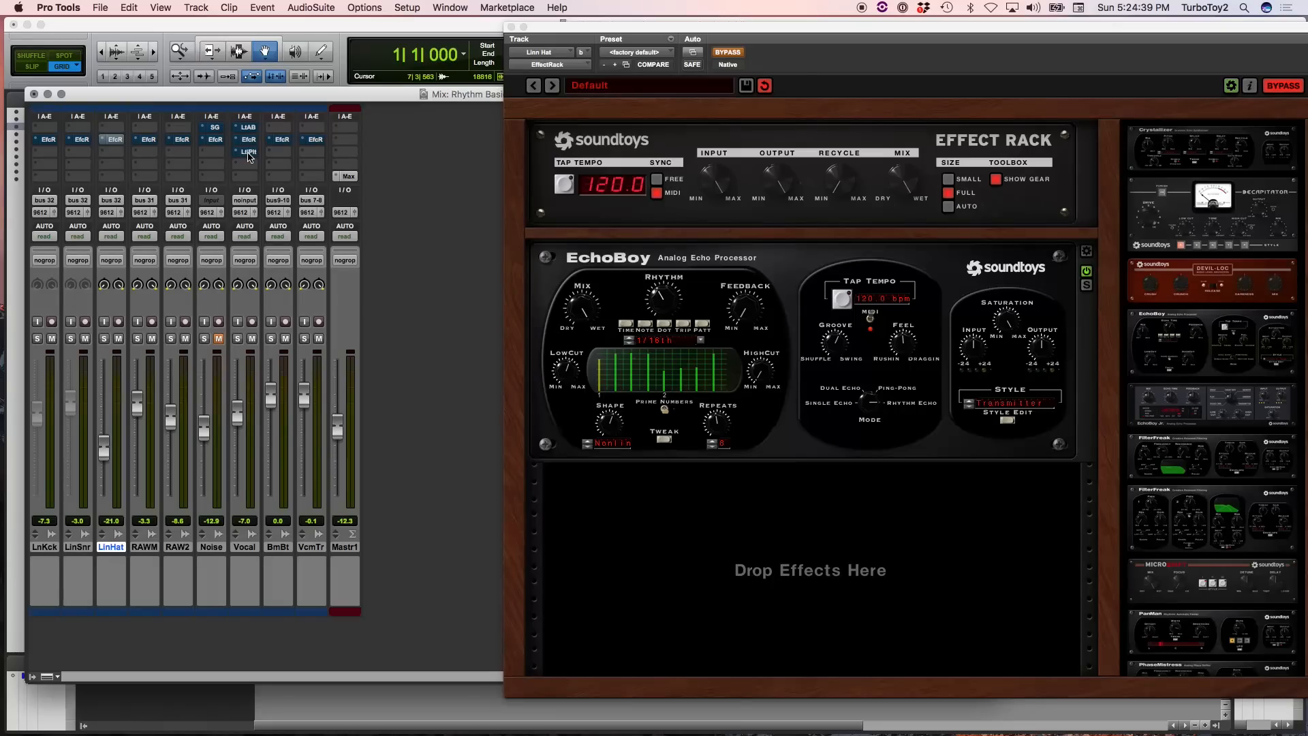
left_click_drag(803, 37, 599, 29)
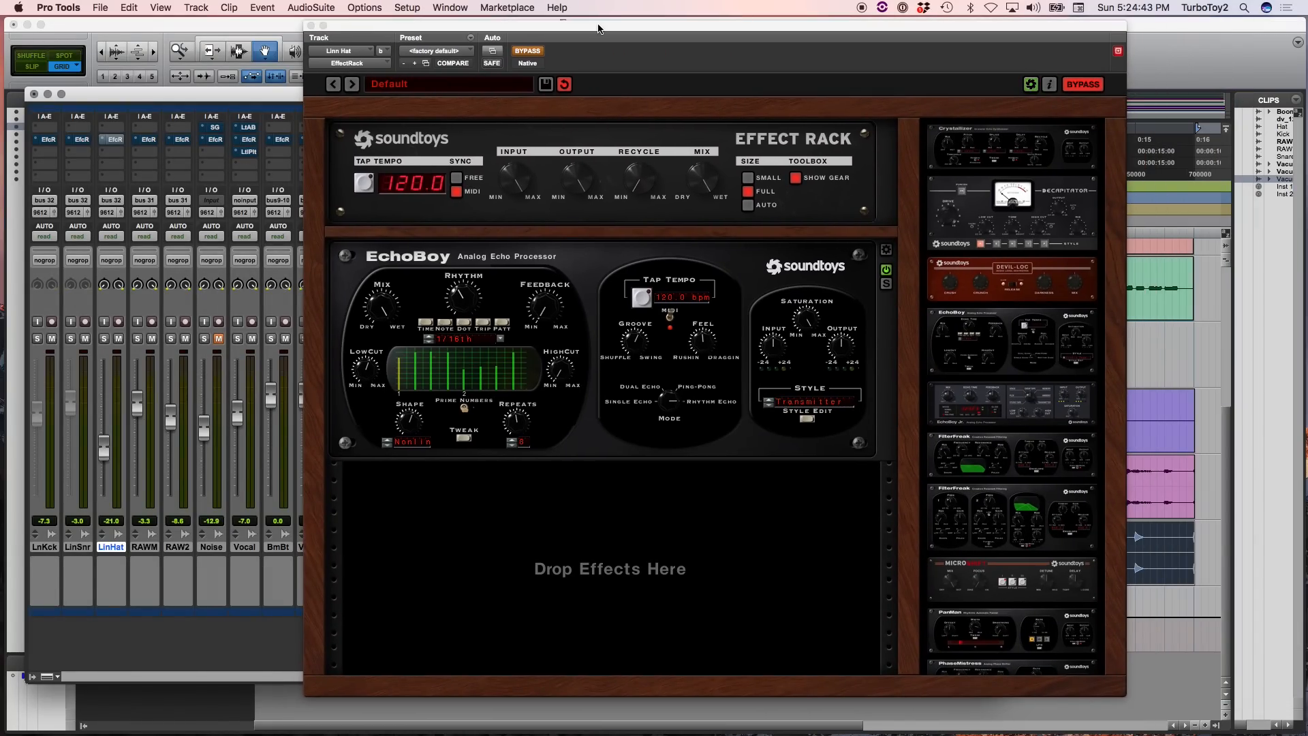